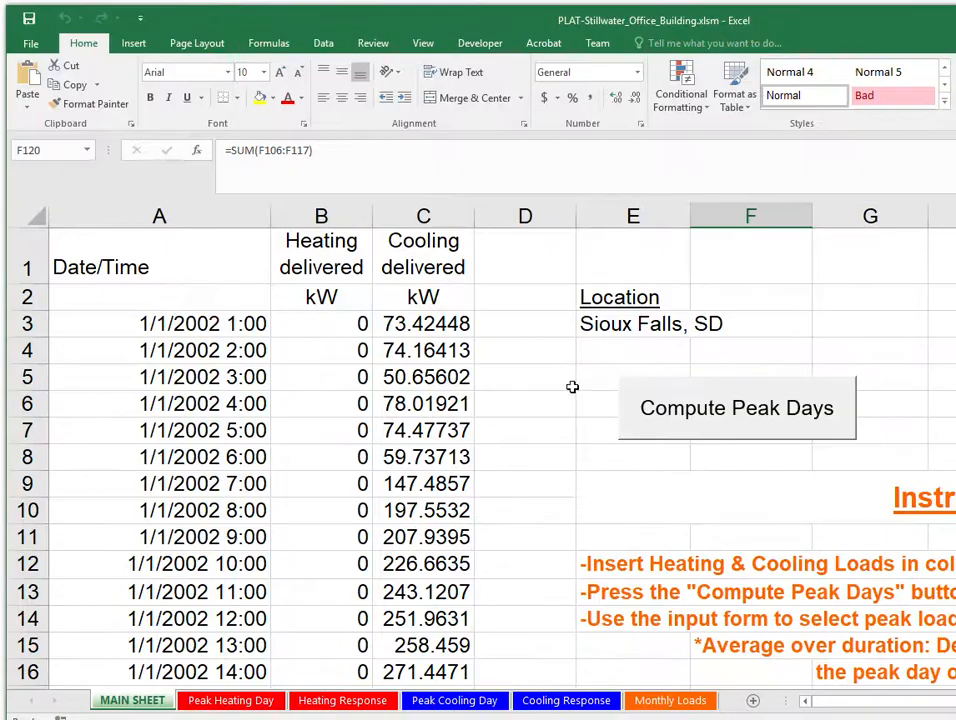
- Read the usage instructions on the main sheet and narrow the workbook window so that it fits the screen
{"action": "scroll", "coordinate": [393, 409], "scroll_direction": "down", "scroll_amount": 7}
{"action": "scroll", "coordinate": [393, 409], "scroll_direction": "up", "scroll_amount": 2}
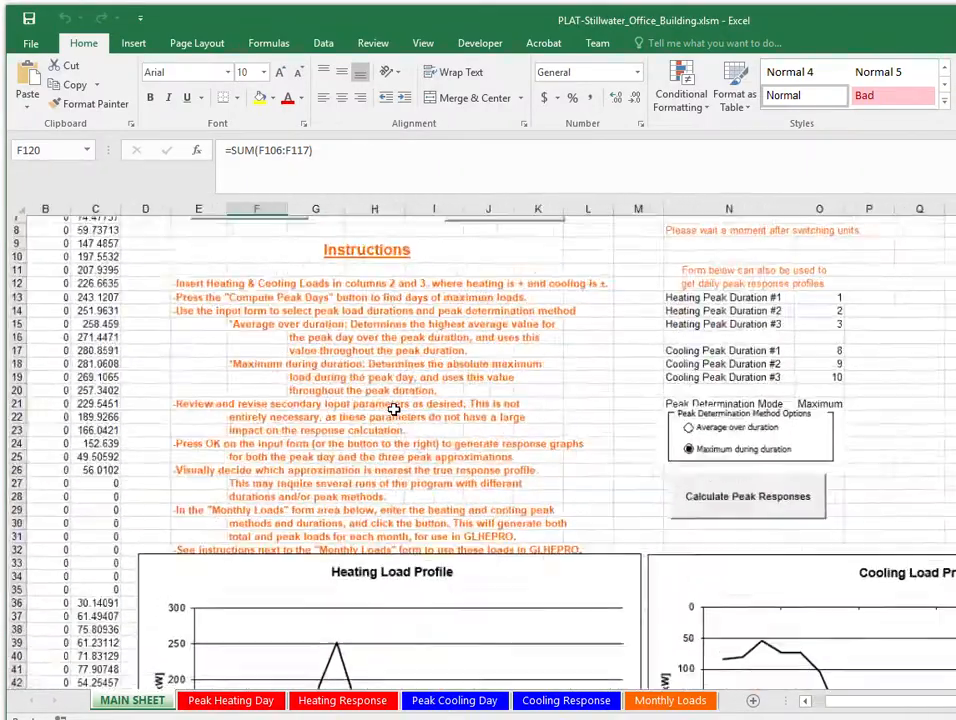
{"action": "scroll", "coordinate": [393, 409], "scroll_direction": "up", "scroll_amount": 1}
{"action": "scroll", "coordinate": [393, 409], "scroll_direction": "up", "scroll_amount": 1}
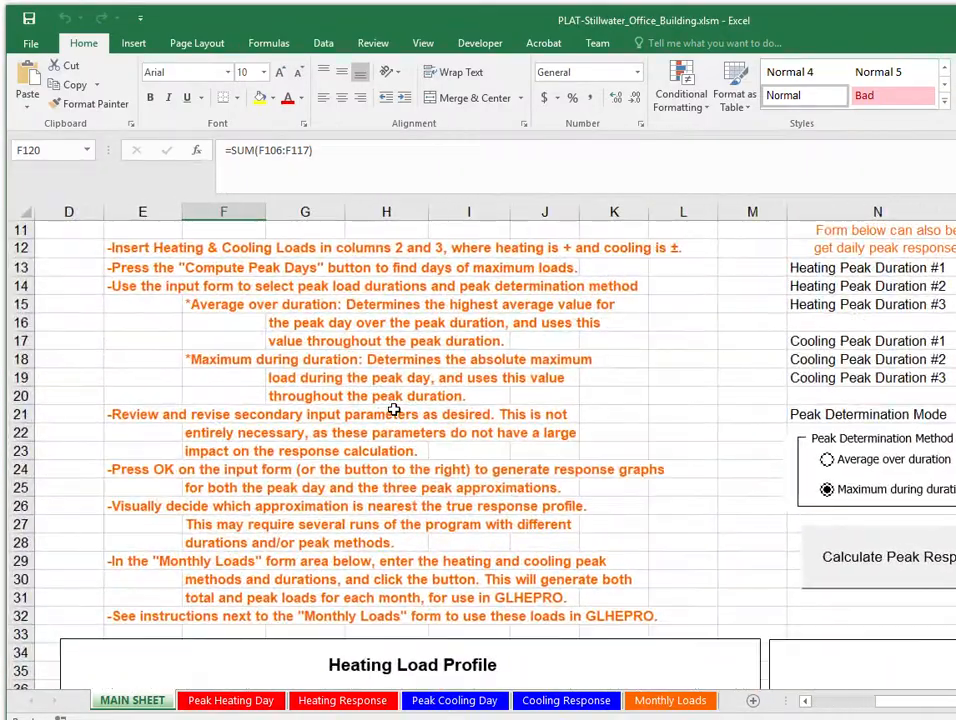
{"action": "mouse_move", "coordinate": [955, 466]}
{"action": "left_mouse_down"}
{"action": "mouse_move", "coordinate": [939, 465]}
{"action": "mouse_move", "coordinate": [950, 466]}
{"action": "left_mouse_up"}
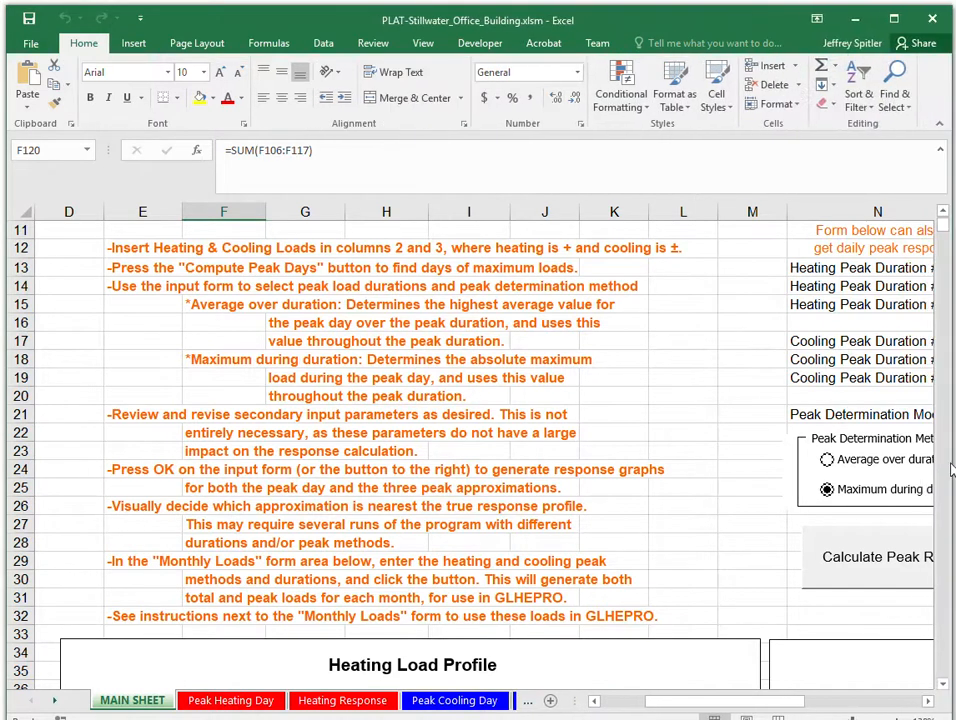
{"action": "left_click", "coordinate": [696, 428]}
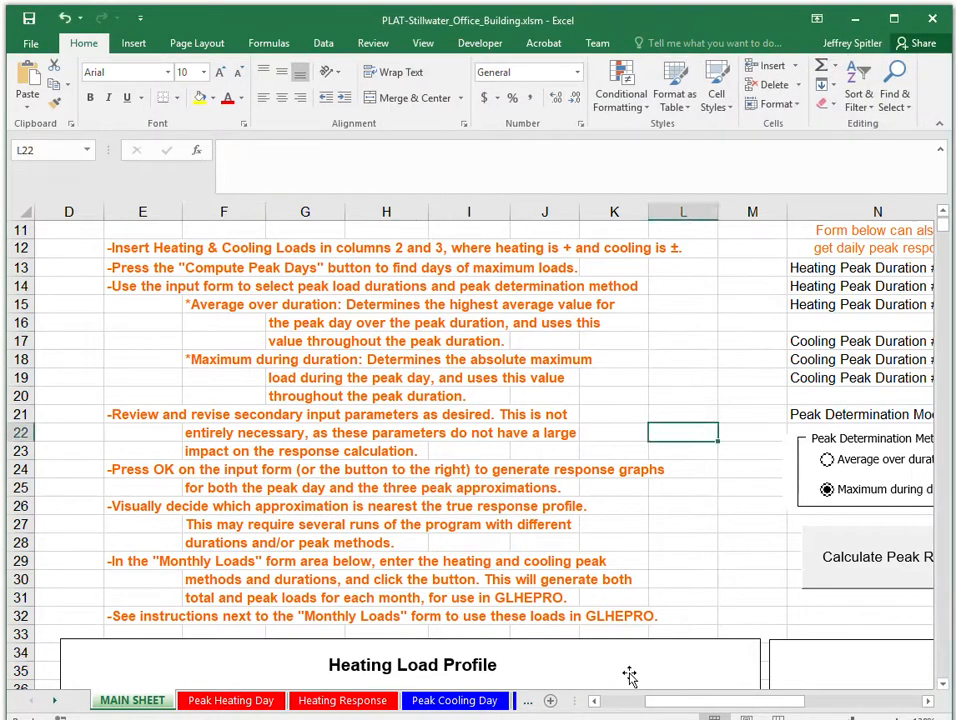
- Examine the hourly heating and cooling loads in columns B and C of the main sheet
{"action": "left_click_drag", "start_coordinate": [722, 702], "coordinate": [562, 687]}
{"action": "scroll", "coordinate": [377, 524], "scroll_direction": "up", "scroll_amount": 4}
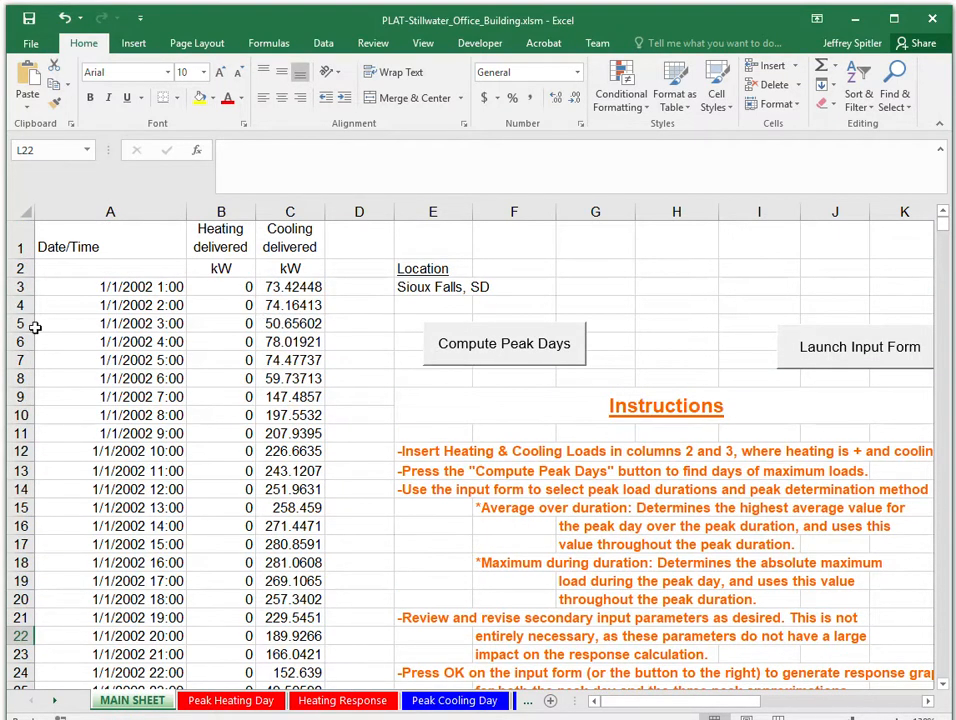
{"action": "left_click", "coordinate": [289, 287]}
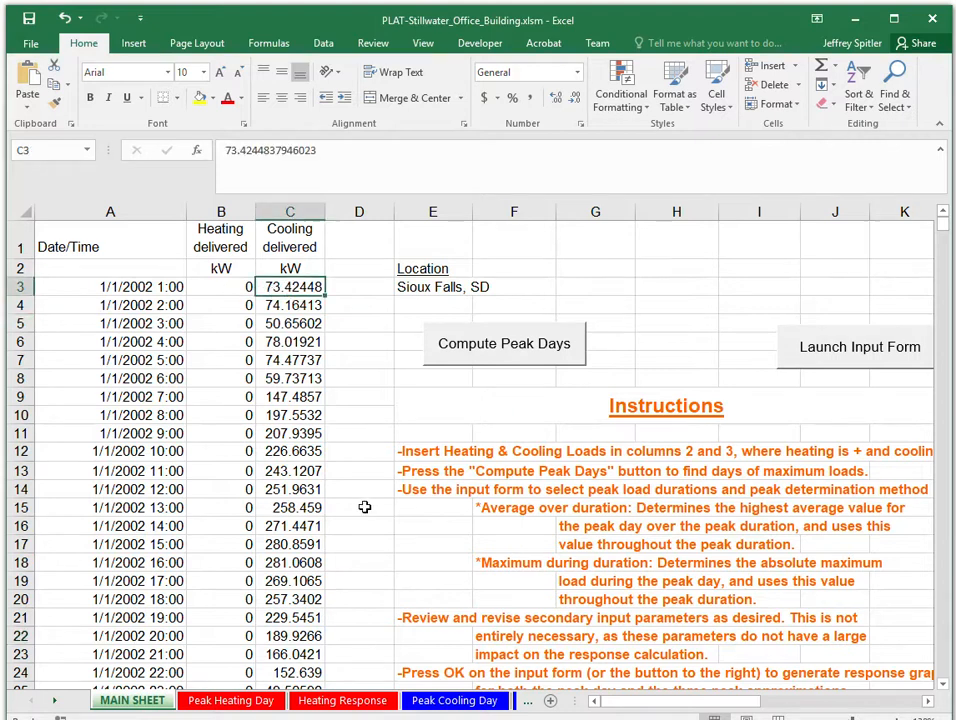
{"action": "scroll", "coordinate": [299, 428], "scroll_direction": "down", "scroll_amount": 6}
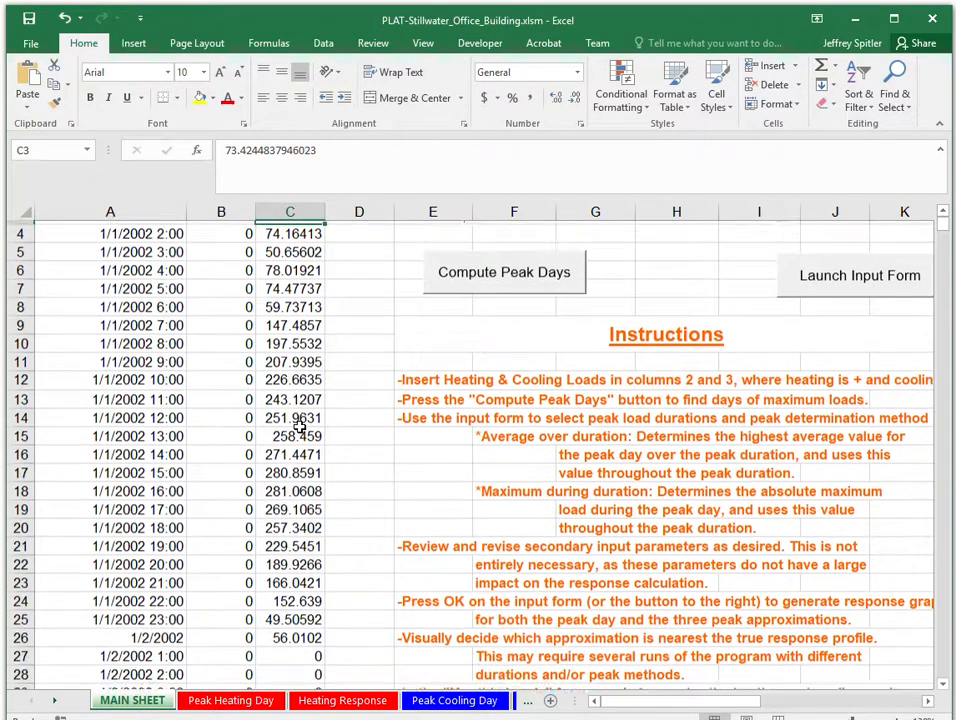
{"action": "scroll", "coordinate": [299, 428], "scroll_direction": "down", "scroll_amount": 4}
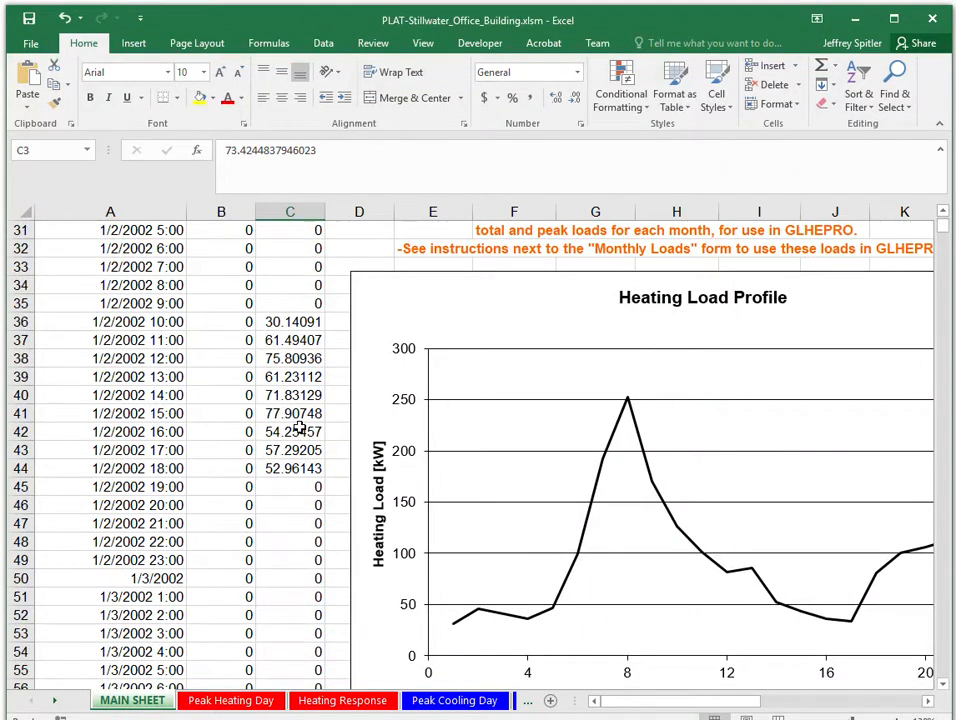
{"action": "scroll", "coordinate": [299, 428], "scroll_direction": "up", "scroll_amount": 8}
{"action": "scroll", "coordinate": [299, 427], "scroll_direction": "down", "scroll_amount": 5}
{"action": "scroll", "coordinate": [299, 427], "scroll_direction": "down", "scroll_amount": 18}
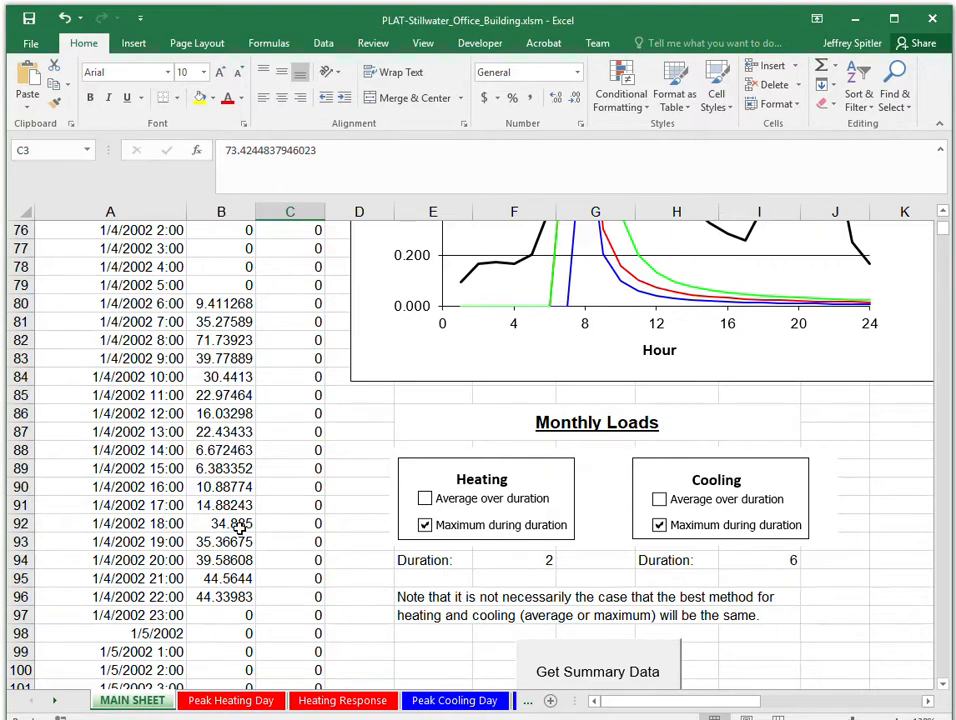
{"action": "scroll", "coordinate": [240, 530], "scroll_direction": "up", "scroll_amount": 20}
{"action": "scroll", "coordinate": [240, 537], "scroll_direction": "up", "scroll_amount": 4}
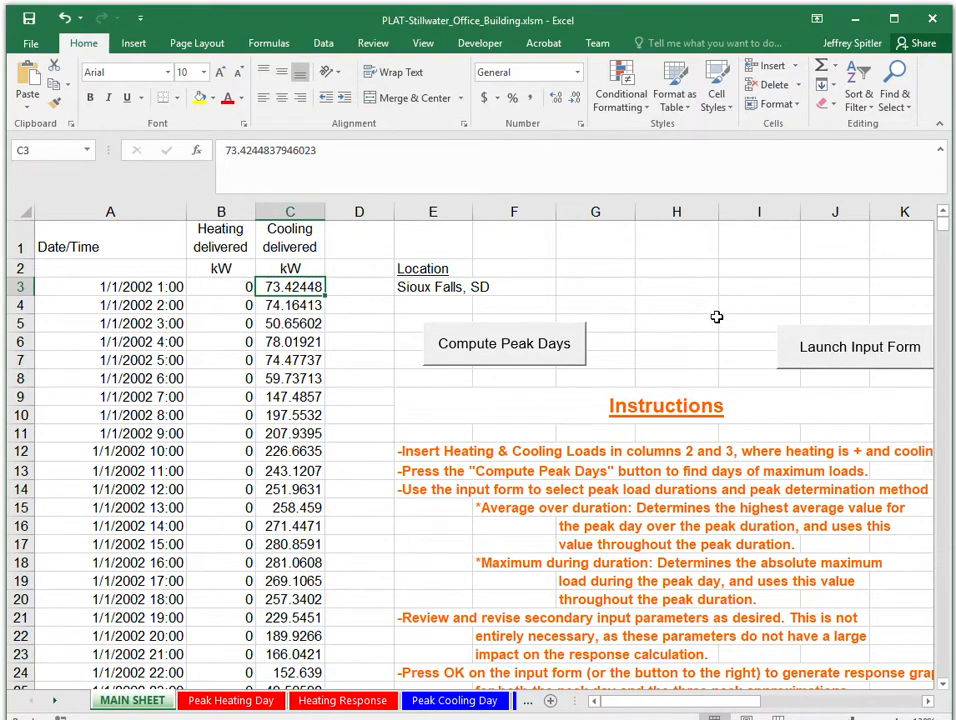
- Review the unit system options and the heating and cooling peak durations on the main sheet
{"action": "left_click_drag", "start_coordinate": [743, 702], "coordinate": [849, 679]}
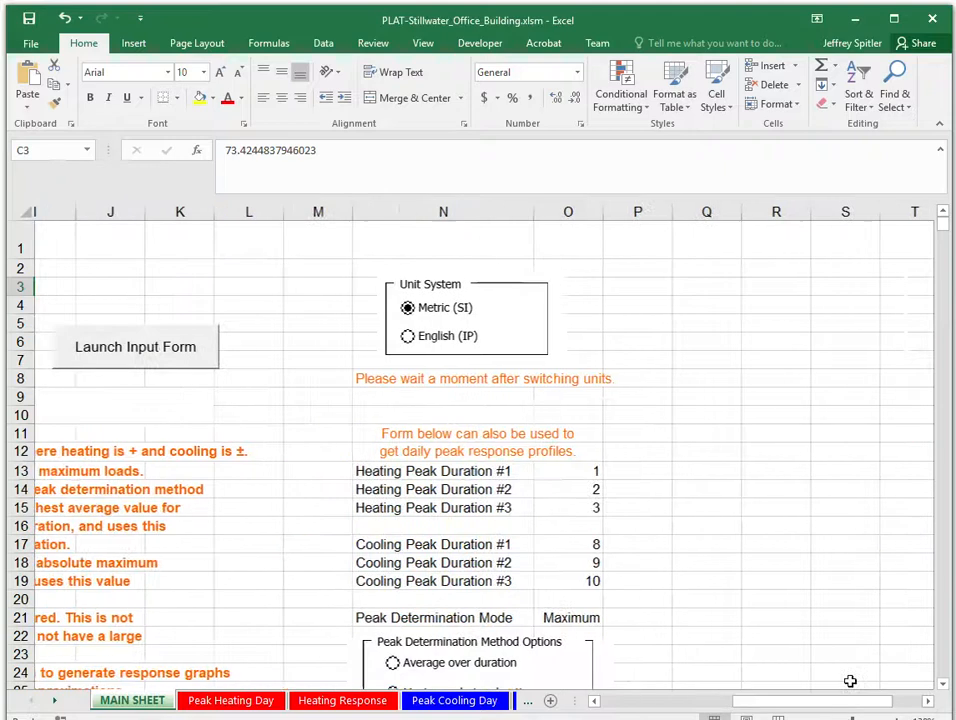
{"action": "left_click", "coordinate": [548, 544]}
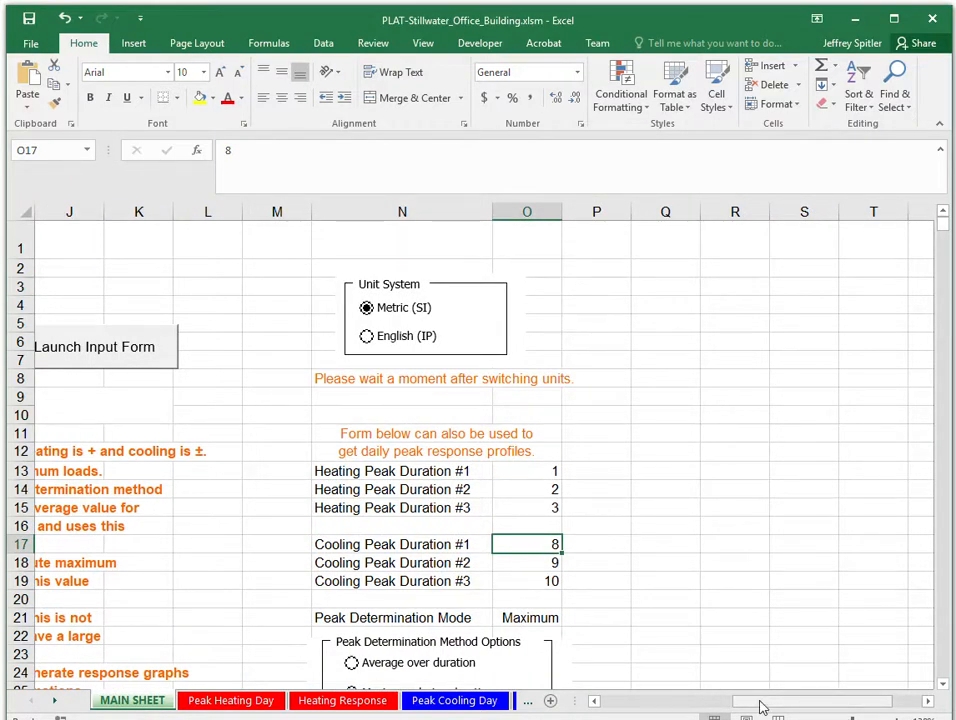
{"action": "left_click_drag", "start_coordinate": [762, 704], "coordinate": [567, 714]}
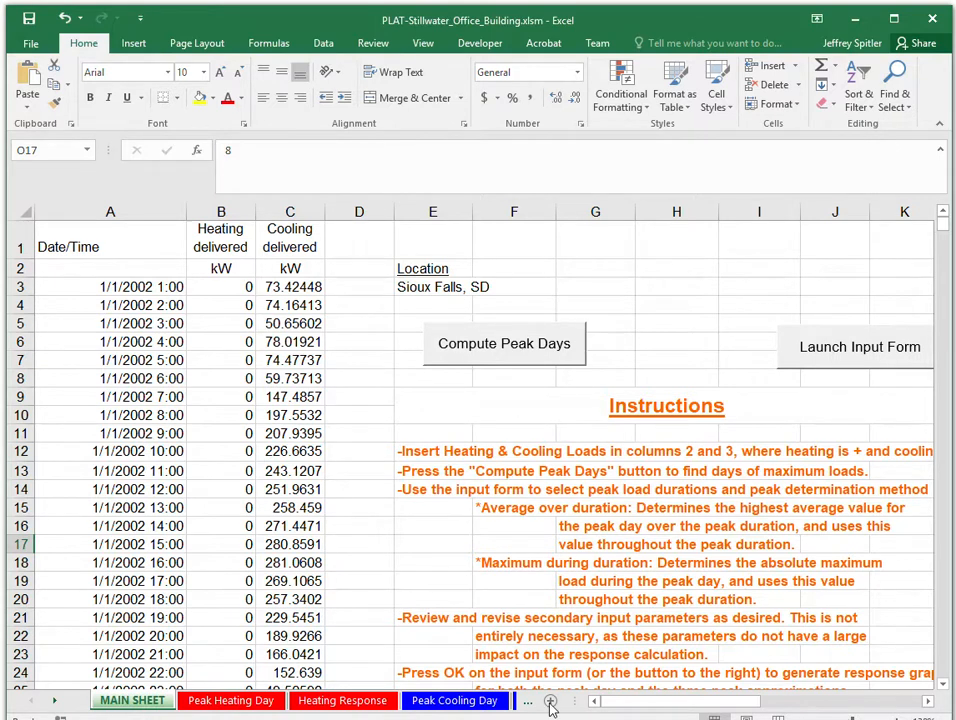
- Compute the peak days and examine the peak in the Heating Load Profile chart
{"action": "left_click", "coordinate": [472, 347]}
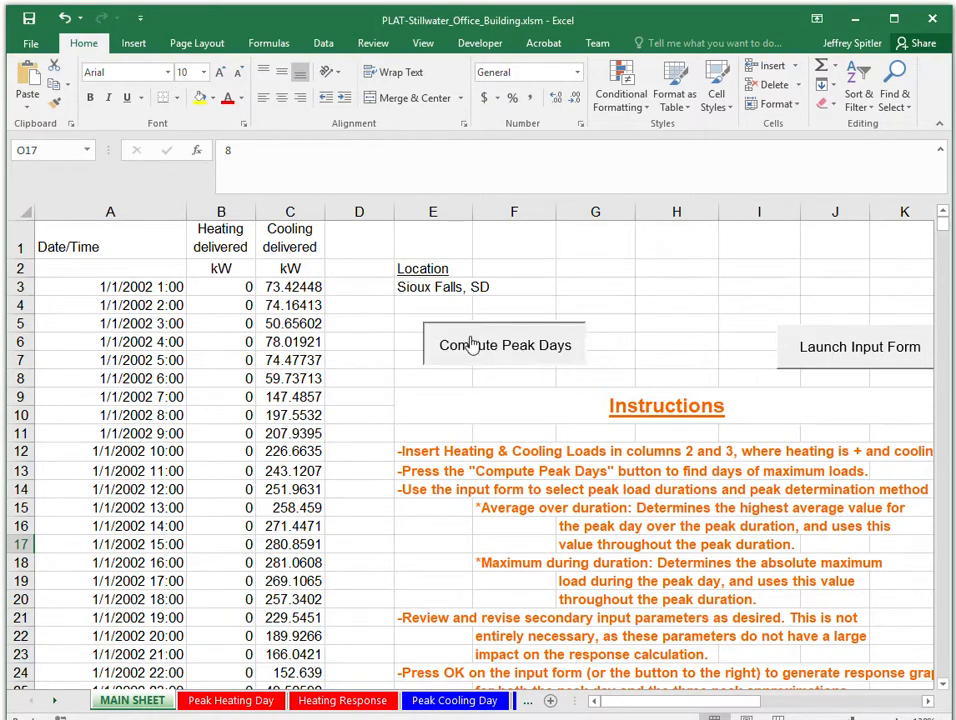
{"action": "scroll", "coordinate": [521, 423], "scroll_direction": "down", "scroll_amount": 8}
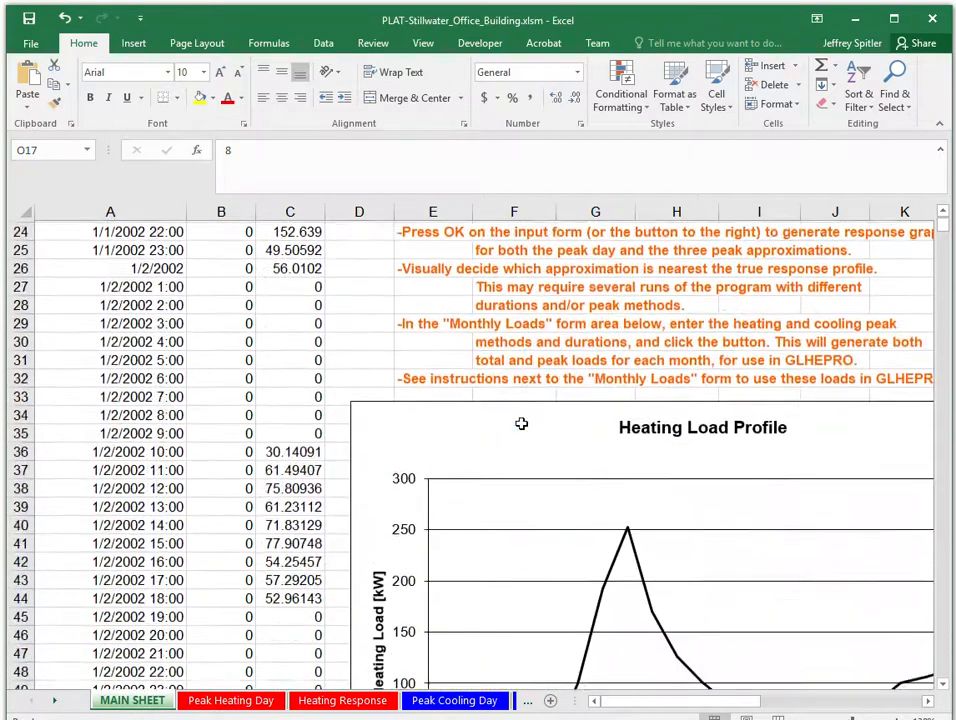
{"action": "scroll", "coordinate": [521, 423], "scroll_direction": "down", "scroll_amount": 2}
{"action": "left_click_drag", "start_coordinate": [672, 700], "coordinate": [693, 700]}
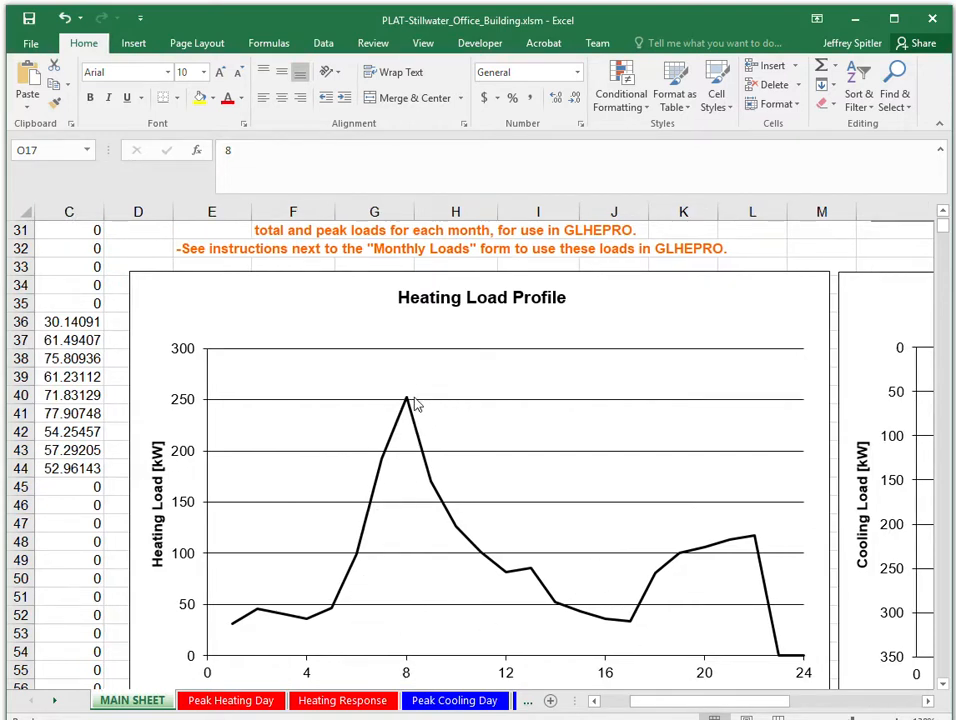
{"action": "mouse_move", "coordinate": [409, 401]}
- Examine the shape of the peak-day curve in the Cooling Load Profile chart
{"action": "left_click", "coordinate": [929, 703]}
{"action": "left_click", "coordinate": [929, 703]}
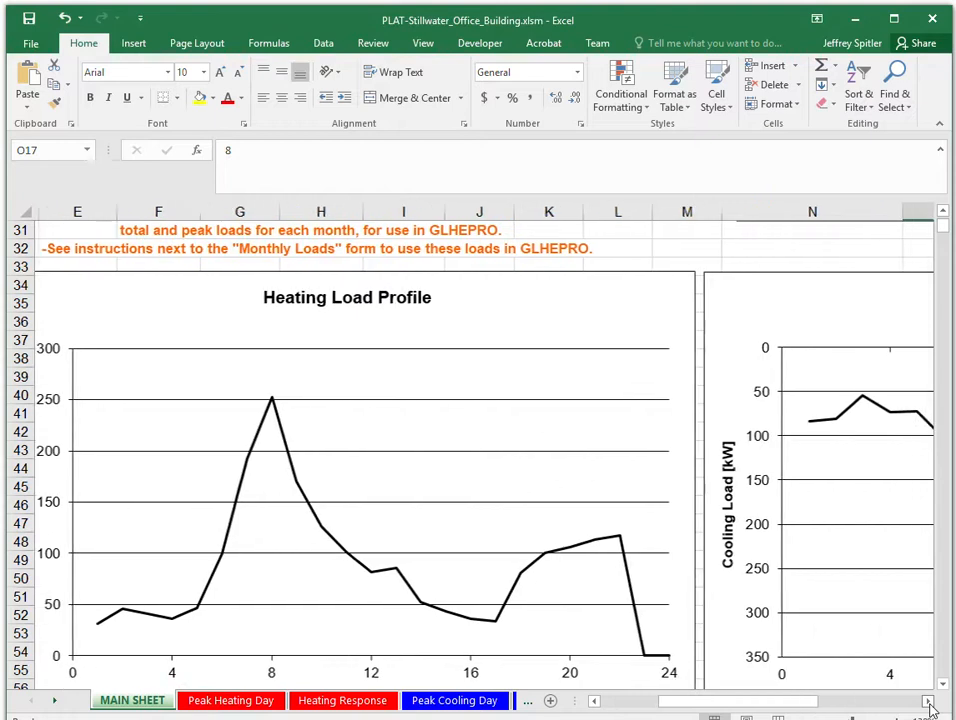
{"action": "left_click", "coordinate": [929, 703]}
{"action": "left_click", "coordinate": [929, 703]}
{"action": "left_click", "coordinate": [929, 703]}
{"action": "left_click", "coordinate": [929, 703]}
{"action": "left_click", "coordinate": [929, 703]}
{"action": "left_click", "coordinate": [929, 703]}
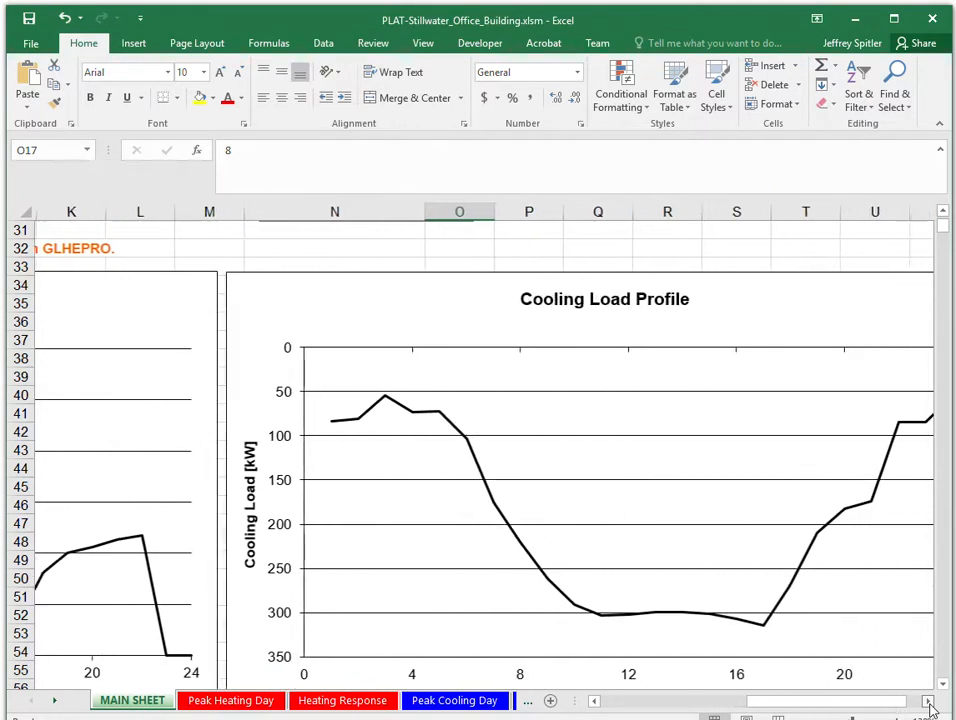
{"action": "left_click", "coordinate": [929, 703]}
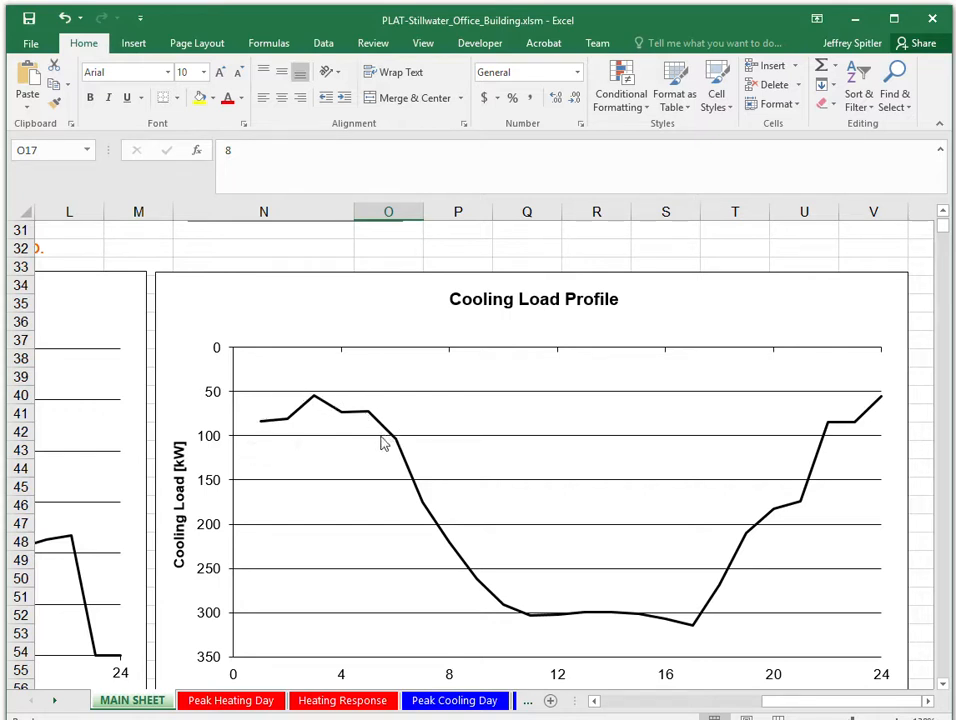
{"action": "left_click", "coordinate": [458, 574]}
{"action": "left_click", "coordinate": [645, 648]}
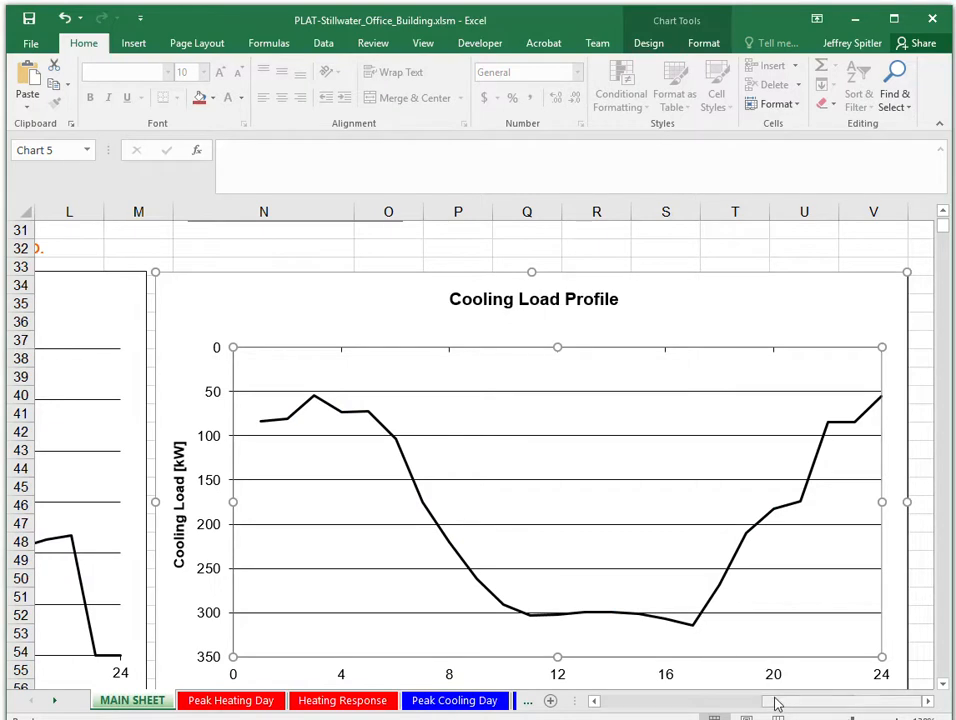
{"action": "left_click", "coordinate": [927, 701]}
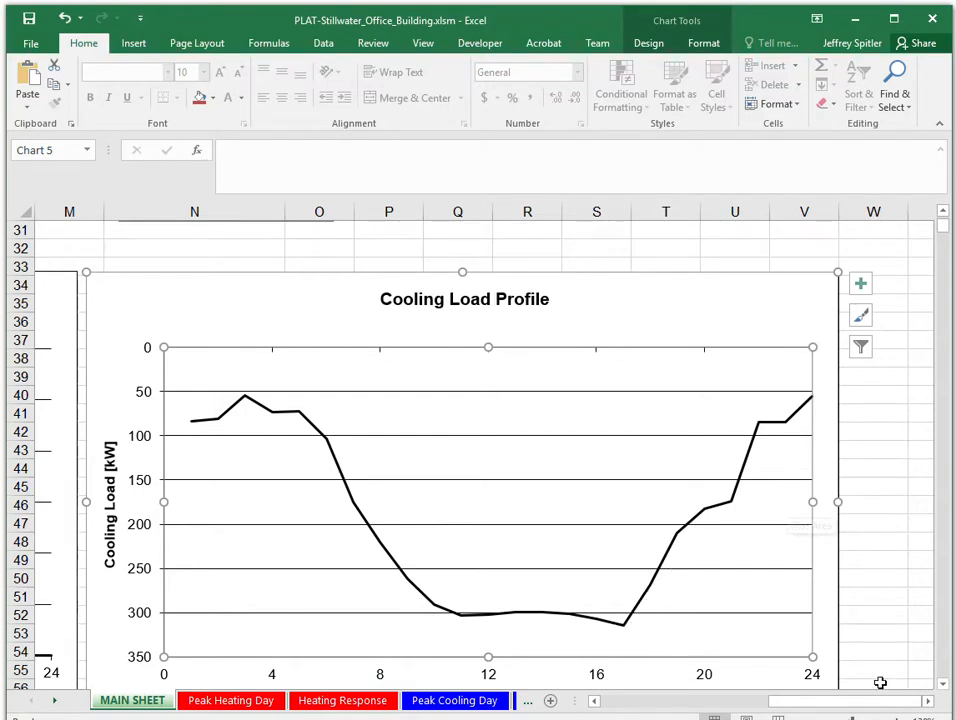
{"action": "left_click", "coordinate": [942, 685]}
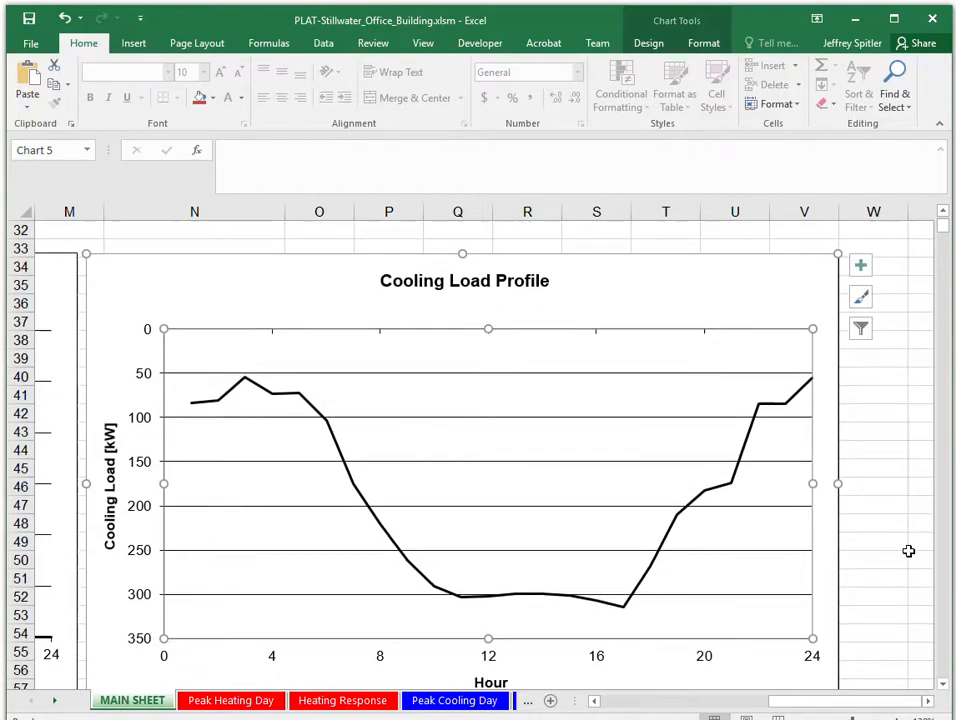
- Check the heating and cooling peak durations and the peak determination method used for the response calculation
{"action": "scroll", "coordinate": [911, 550], "scroll_direction": "up", "scroll_amount": 10}
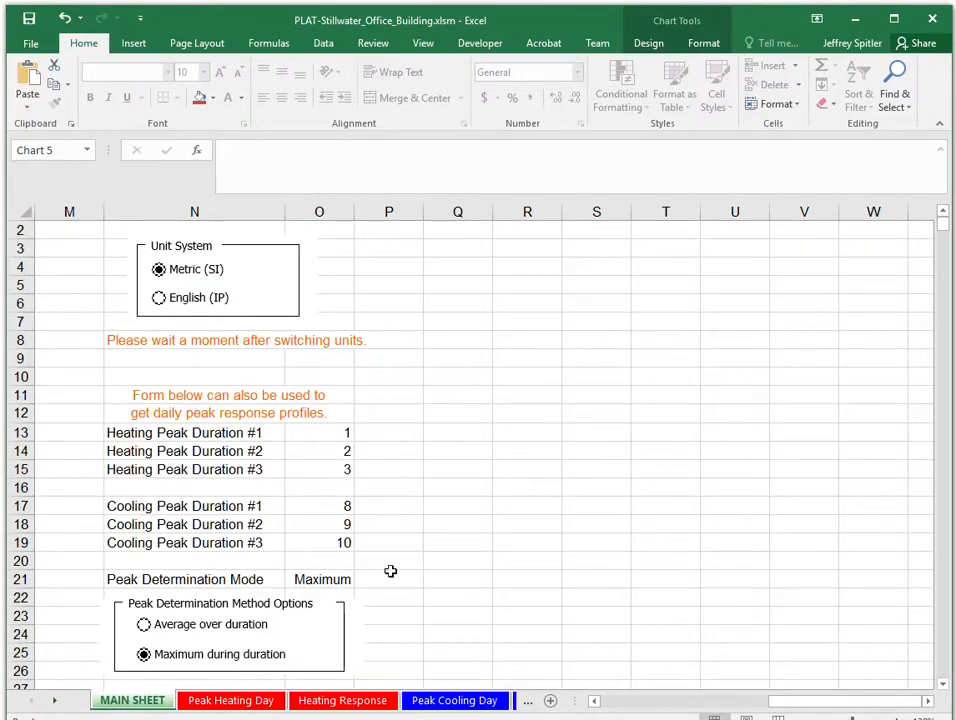
{"action": "scroll", "coordinate": [444, 504], "scroll_direction": "down", "scroll_amount": 3}
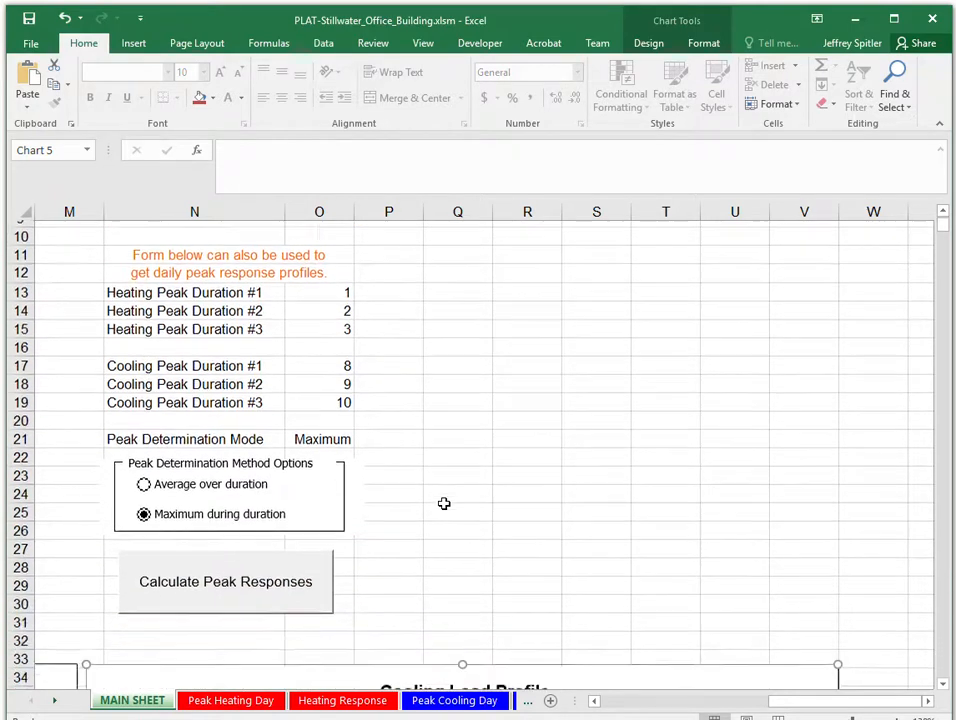
{"action": "scroll", "coordinate": [580, 568], "scroll_direction": "down", "scroll_amount": 17}
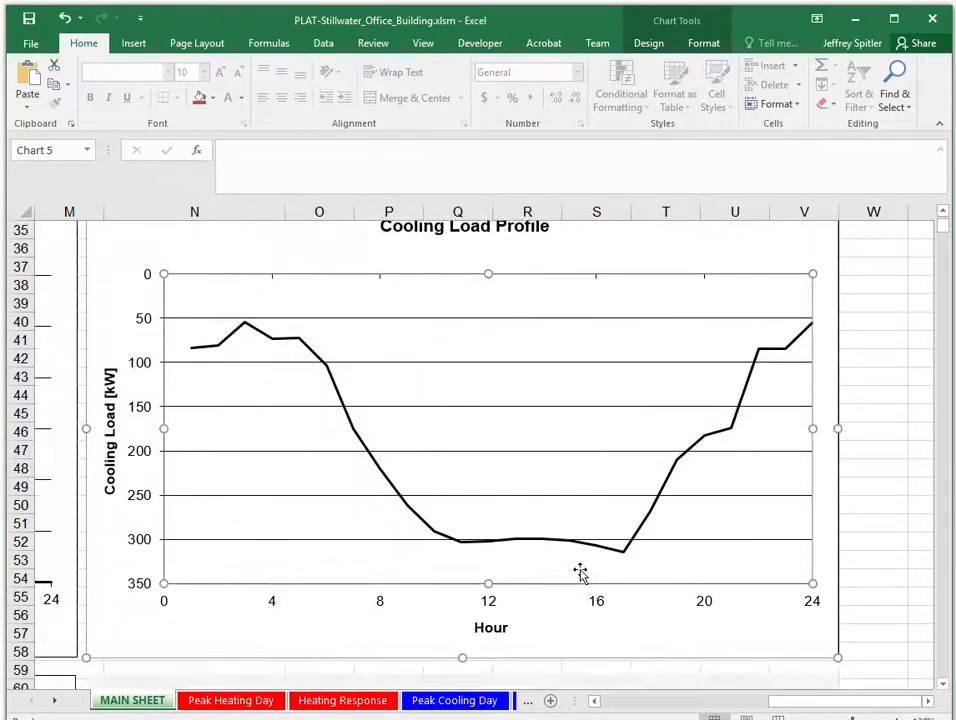
- Compare the 1, 2 and 3 hr duration curves with the hourly response in the heating temperature response chart
{"action": "scroll", "coordinate": [583, 577], "scroll_direction": "down", "scroll_amount": 2}
{"action": "left_click_drag", "start_coordinate": [773, 702], "coordinate": [506, 700]}
{"action": "scroll", "coordinate": [665, 607], "scroll_direction": "up", "scroll_amount": 2}
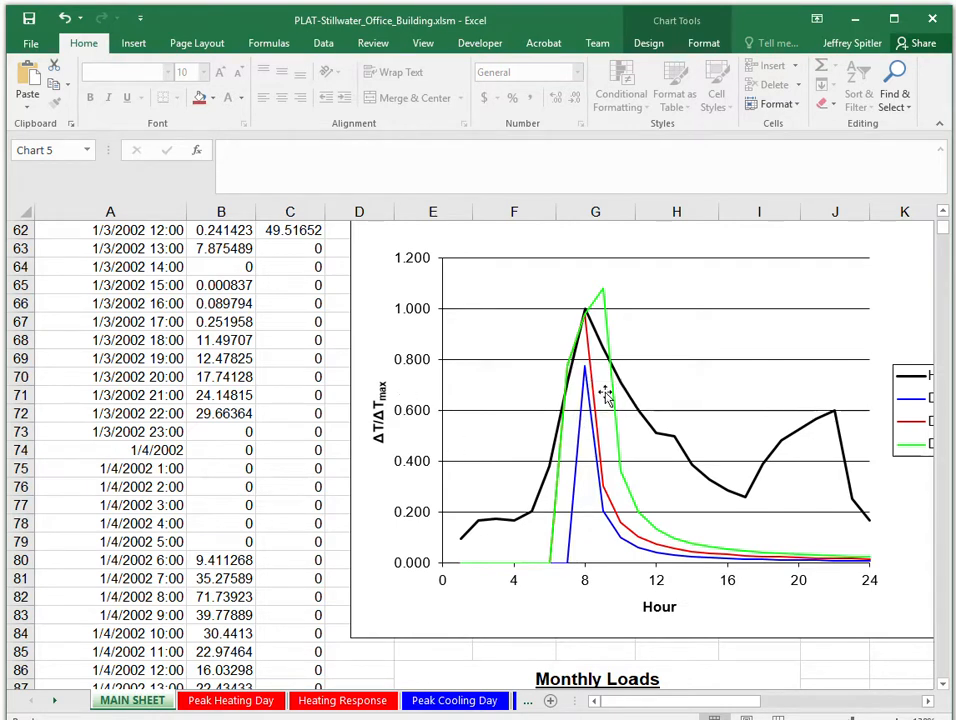
{"action": "mouse_move", "coordinate": [588, 383]}
{"action": "mouse_move", "coordinate": [589, 336]}
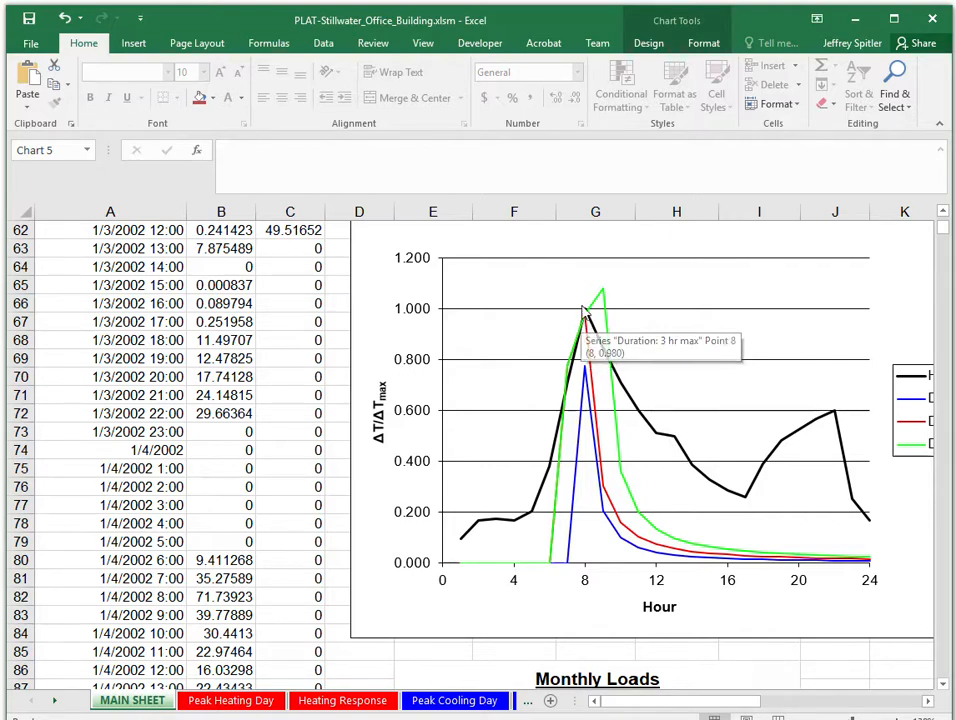
- Compare the 8, 9 and 10 hr duration curves with the hourly response in the Cooling Day Temperature Response chart
{"action": "left_click_drag", "start_coordinate": [684, 703], "coordinate": [866, 683]}
{"action": "scroll", "coordinate": [854, 659], "scroll_direction": "up", "scroll_amount": 9}
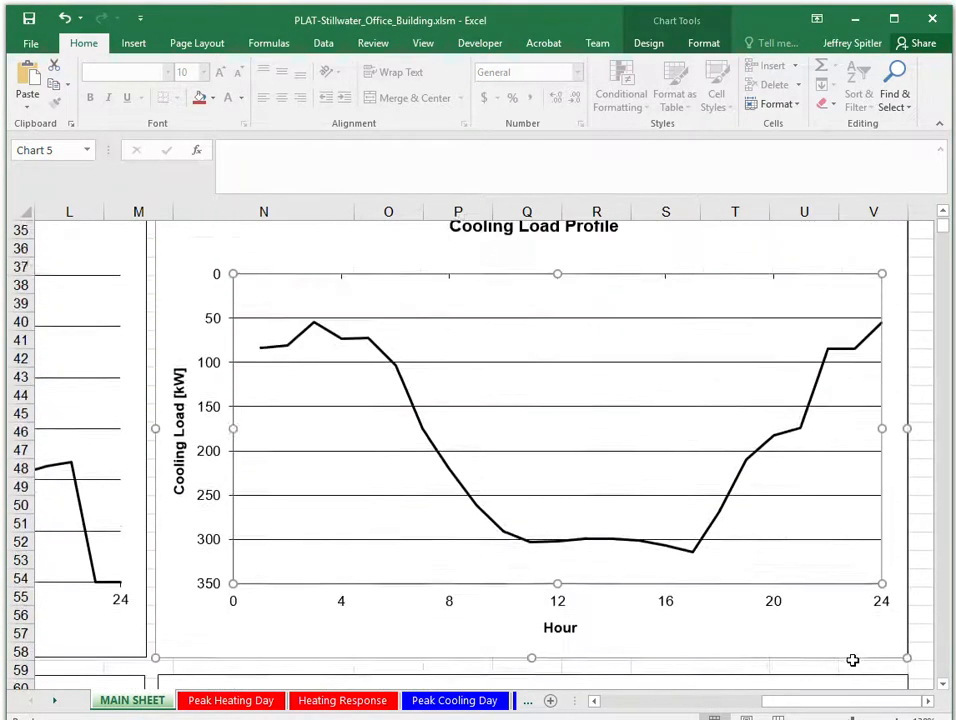
{"action": "scroll", "coordinate": [852, 660], "scroll_direction": "up", "scroll_amount": 6}
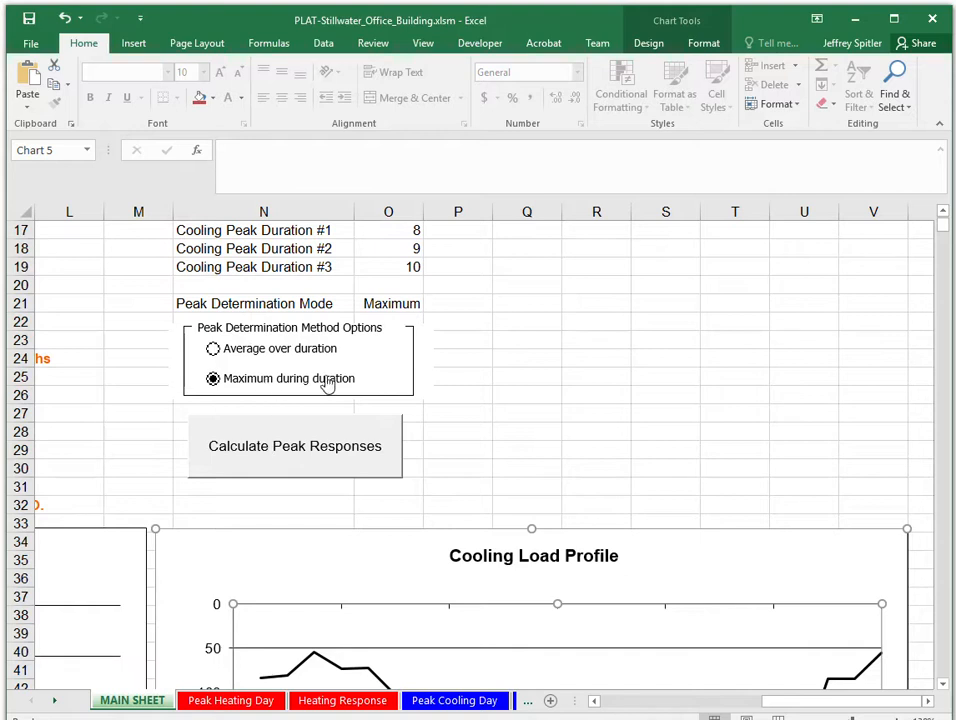
{"action": "scroll", "coordinate": [566, 369], "scroll_direction": "down", "scroll_amount": 12}
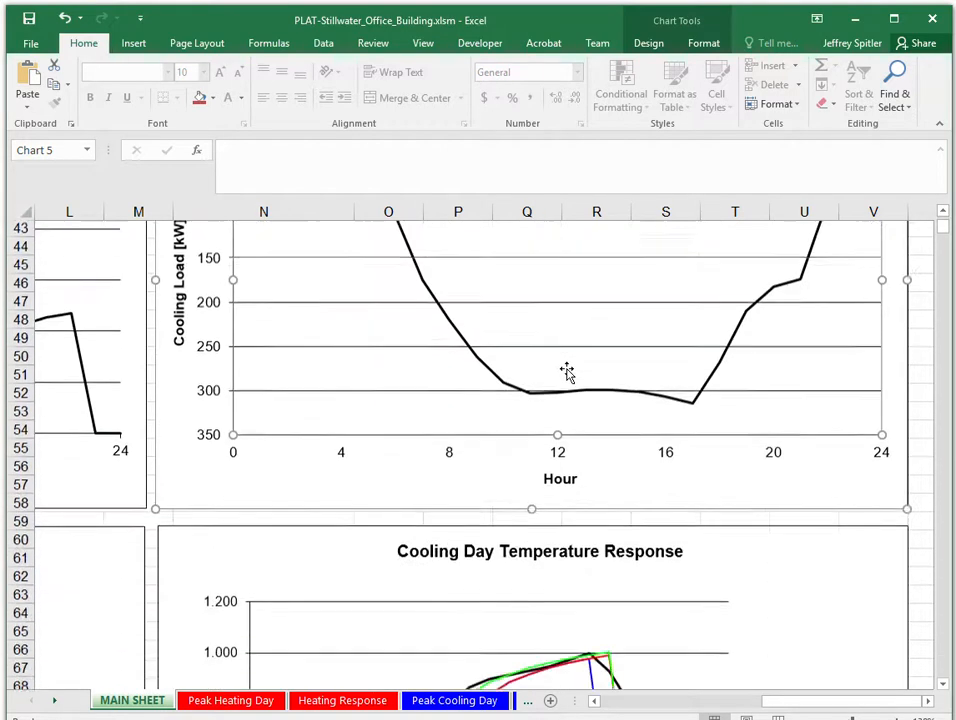
{"action": "scroll", "coordinate": [566, 369], "scroll_direction": "down", "scroll_amount": 1}
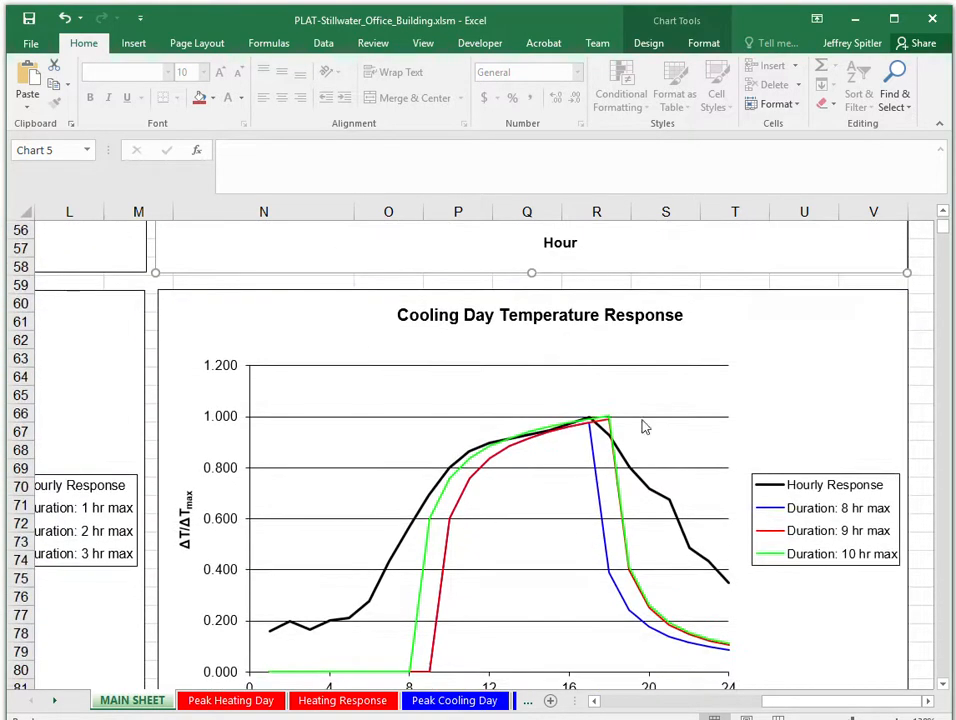
{"action": "scroll", "coordinate": [789, 658], "scroll_direction": "down", "scroll_amount": 1}
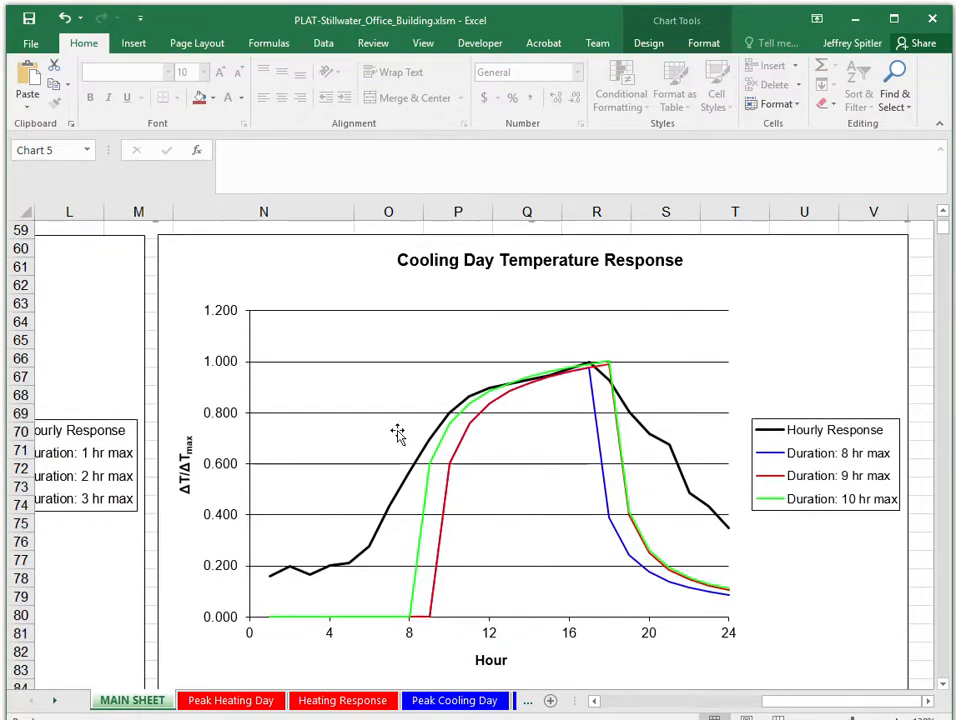
{"action": "scroll", "coordinate": [619, 385], "scroll_direction": "up", "scroll_amount": 5}
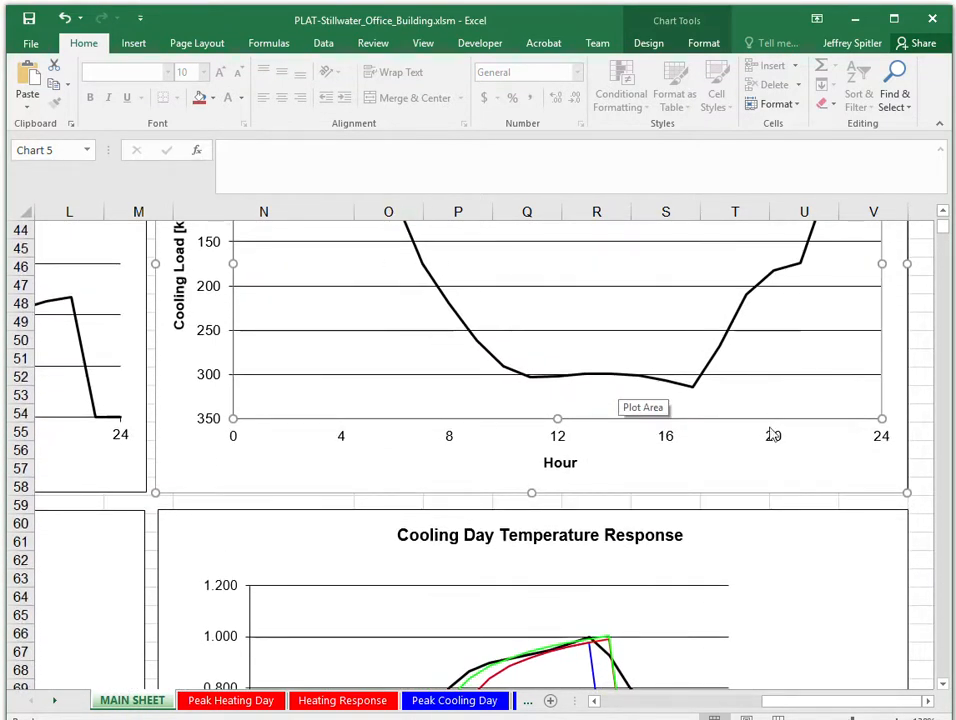
{"action": "scroll", "coordinate": [770, 442], "scroll_direction": "down", "scroll_amount": 4}
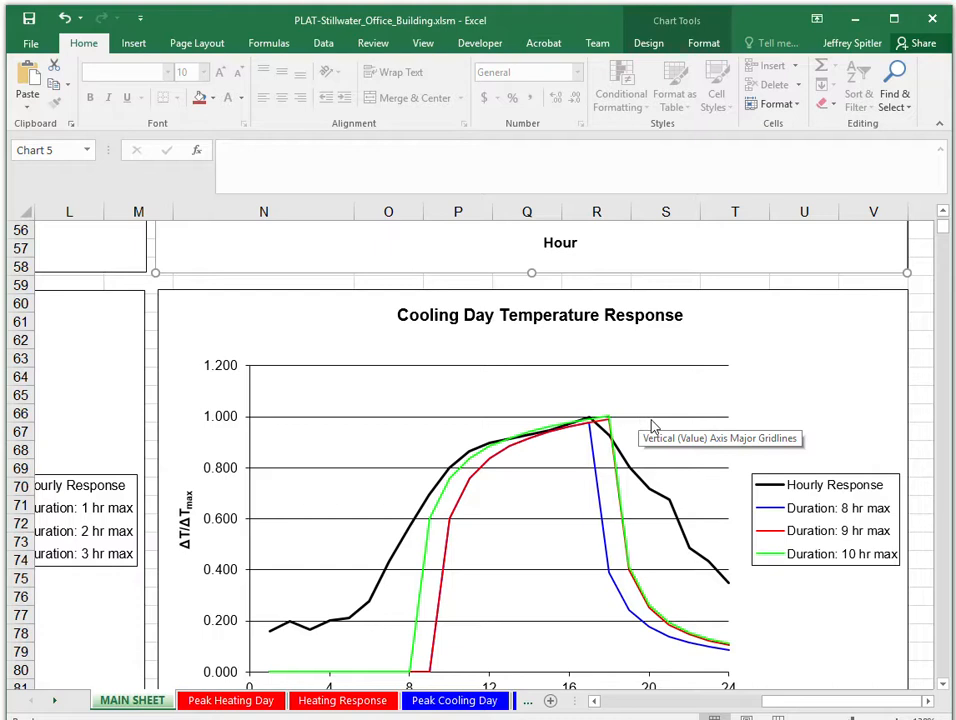
{"action": "scroll", "coordinate": [710, 421], "scroll_direction": "down", "scroll_amount": 5}
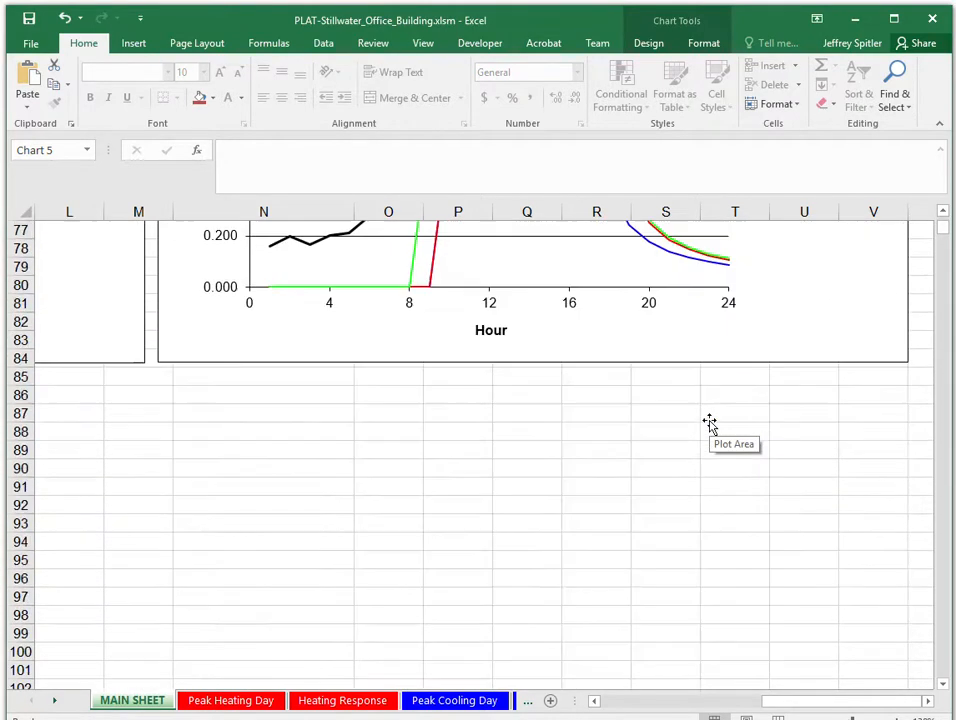
- Generate the monthly total and peak load summary in the Monthly Loads section
{"action": "scroll", "coordinate": [710, 421], "scroll_direction": "down", "scroll_amount": 4}
{"action": "left_click_drag", "start_coordinate": [790, 702], "coordinate": [652, 677]}
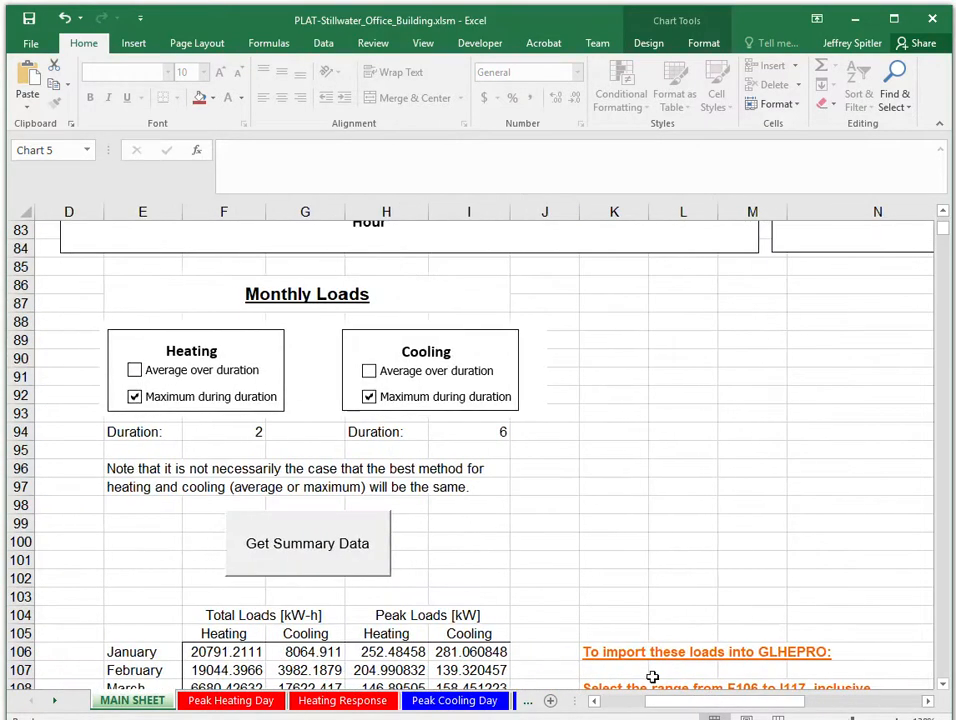
{"action": "left_click", "coordinate": [328, 546]}
{"action": "scroll", "coordinate": [648, 480], "scroll_direction": "down", "scroll_amount": 3}
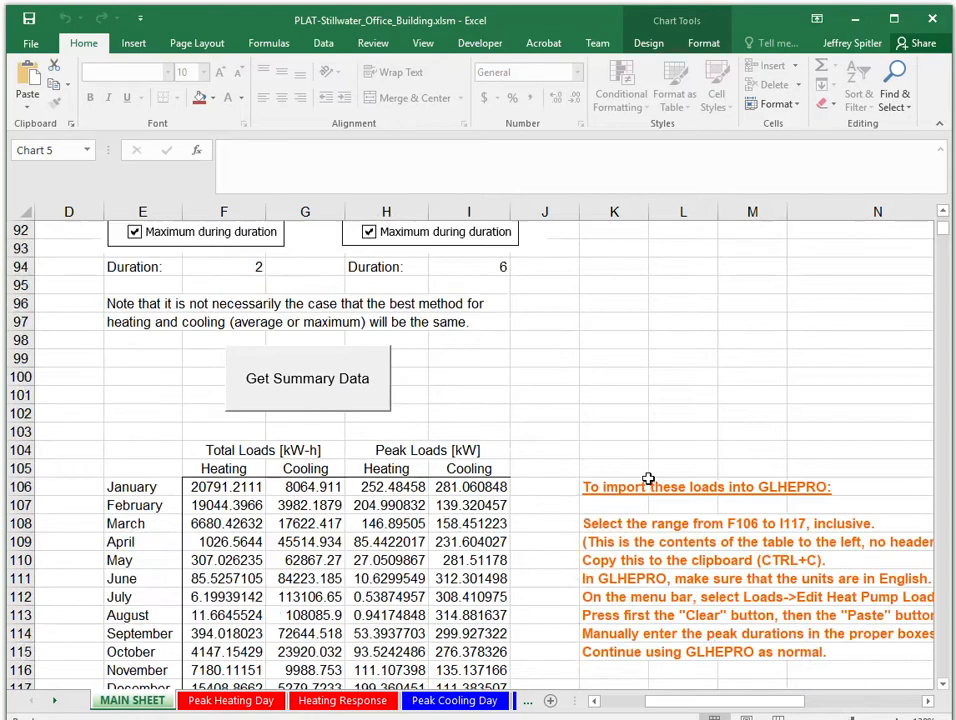
{"action": "scroll", "coordinate": [648, 480], "scroll_direction": "down", "scroll_amount": 2}
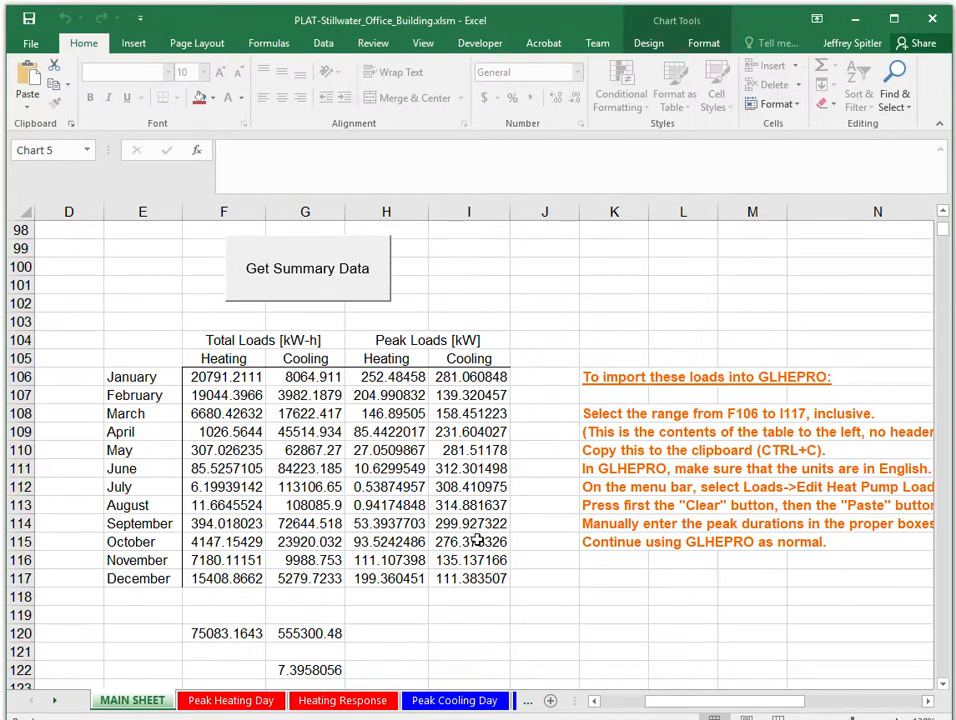
- Set the monthly cooling load duration to 9 and regenerate the summary data
{"action": "scroll", "coordinate": [474, 536], "scroll_direction": "up", "scroll_amount": 3}
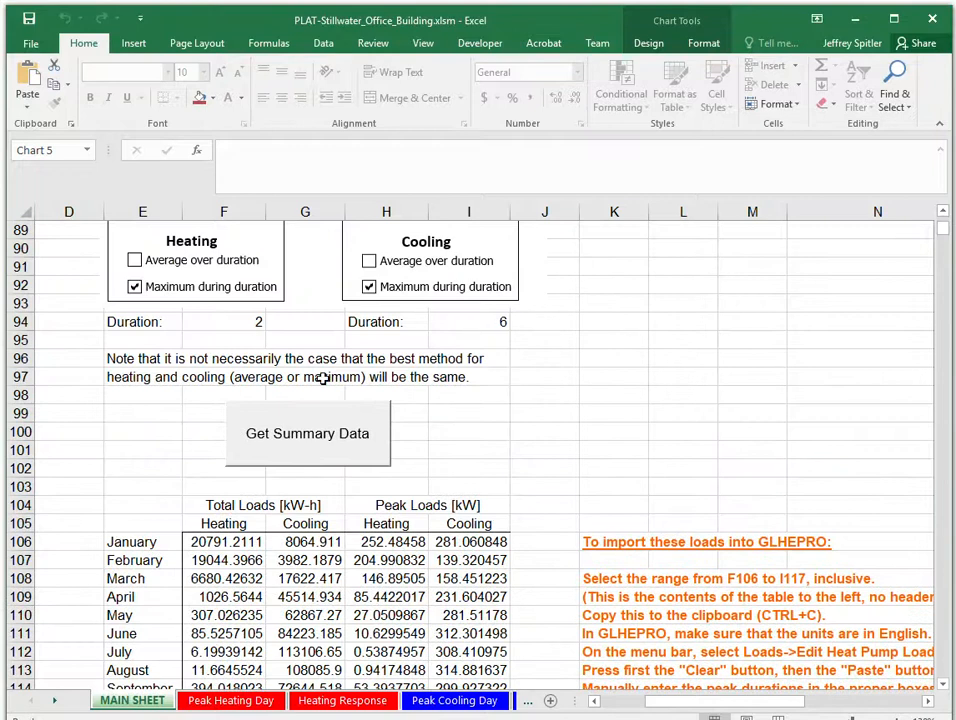
{"action": "scroll", "coordinate": [495, 433], "scroll_direction": "up", "scroll_amount": 1}
{"action": "scroll", "coordinate": [525, 432], "scroll_direction": "up", "scroll_amount": 8}
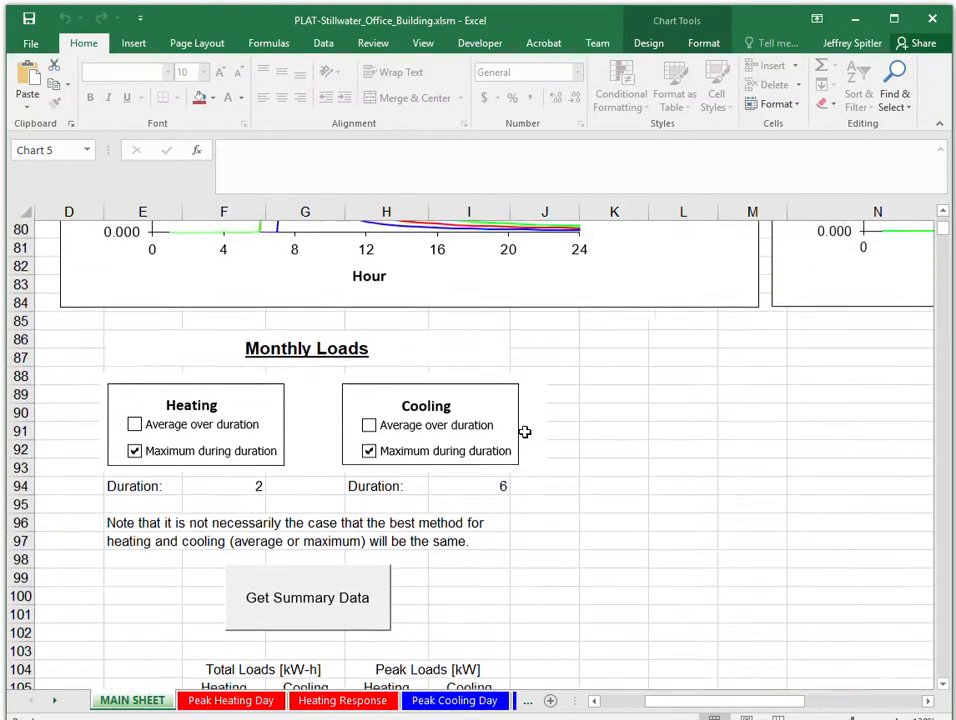
{"action": "scroll", "coordinate": [525, 435], "scroll_direction": "down", "scroll_amount": 8}
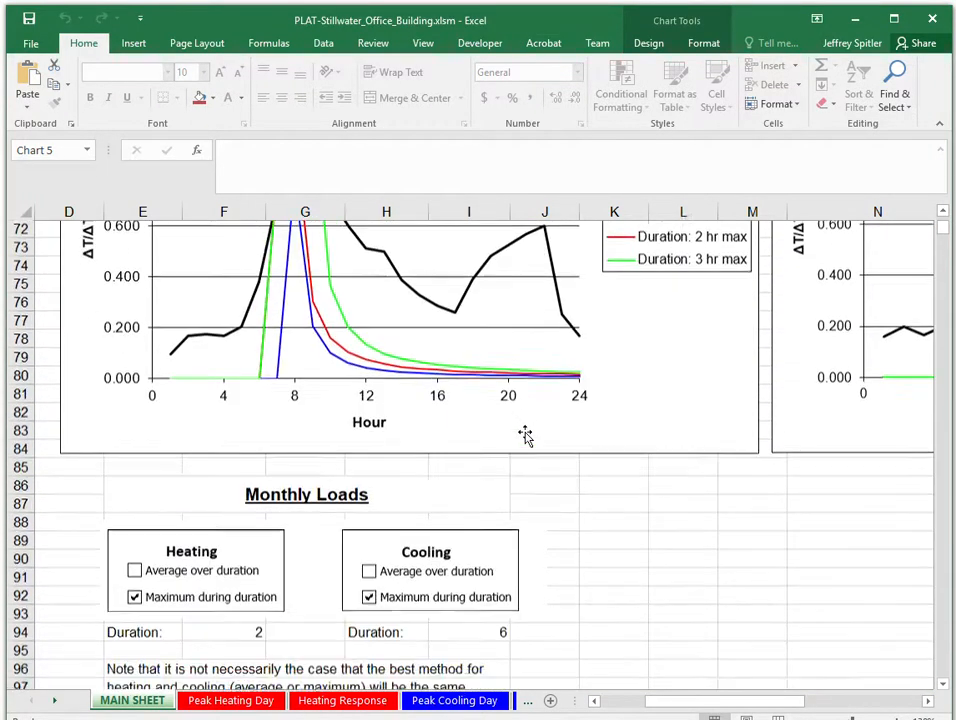
{"action": "left_click", "coordinate": [478, 375]}
{"action": "type", "text": "9"}
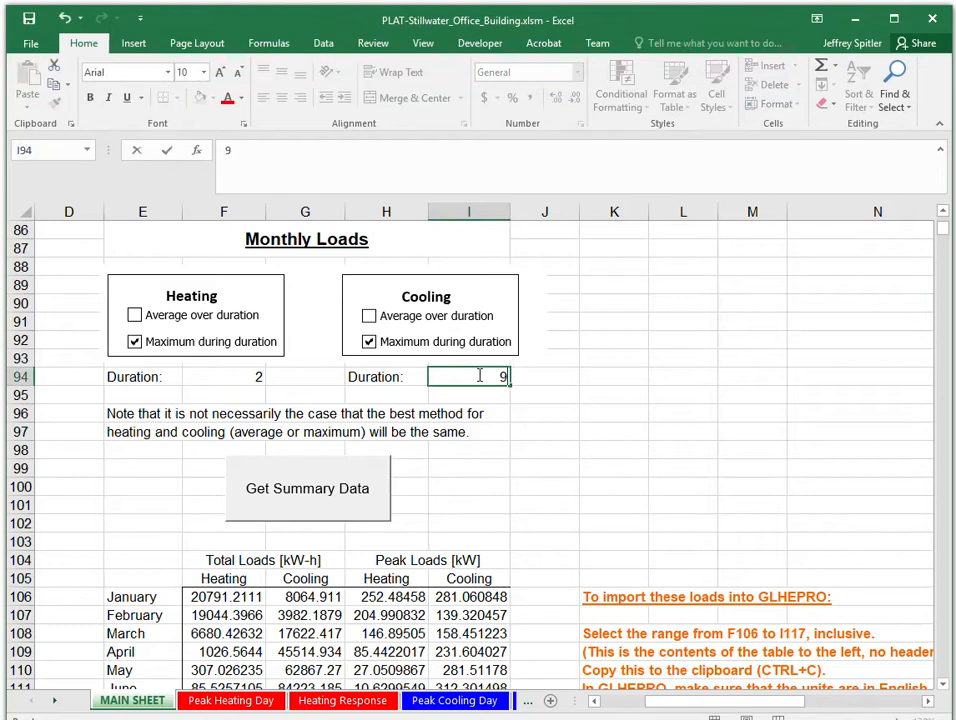
{"action": "key", "text": "Return"}
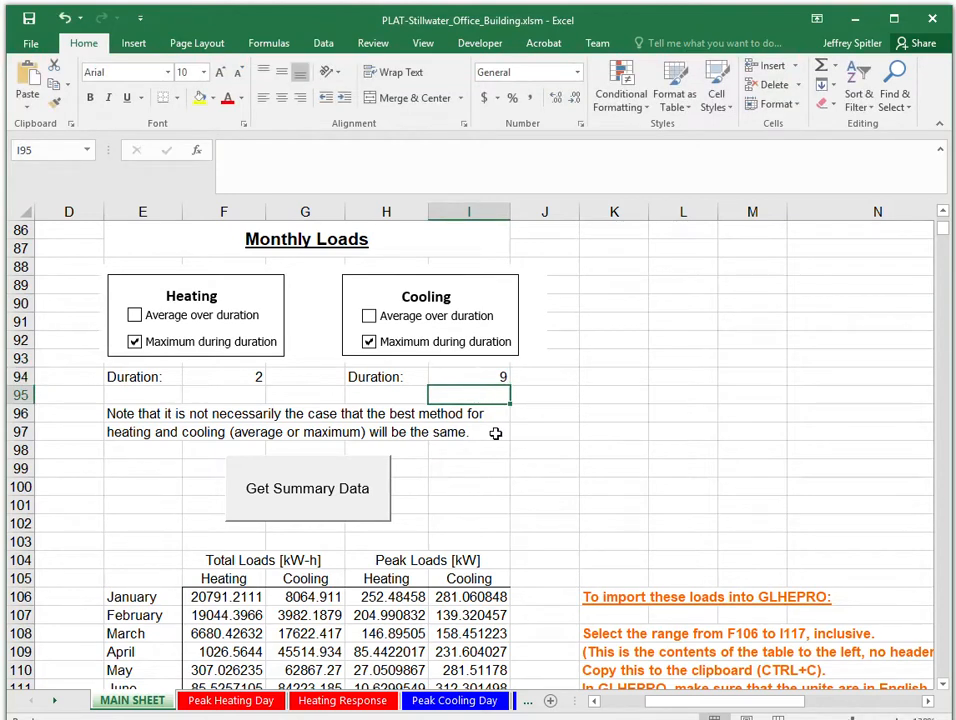
{"action": "left_click", "coordinate": [311, 488]}
- Copy the monthly total and peak loads in F106:I117 and switch to GLHEPRO
{"action": "left_click_drag", "start_coordinate": [247, 597], "coordinate": [449, 650]}
{"action": "key", "text": "ctrl+c"}
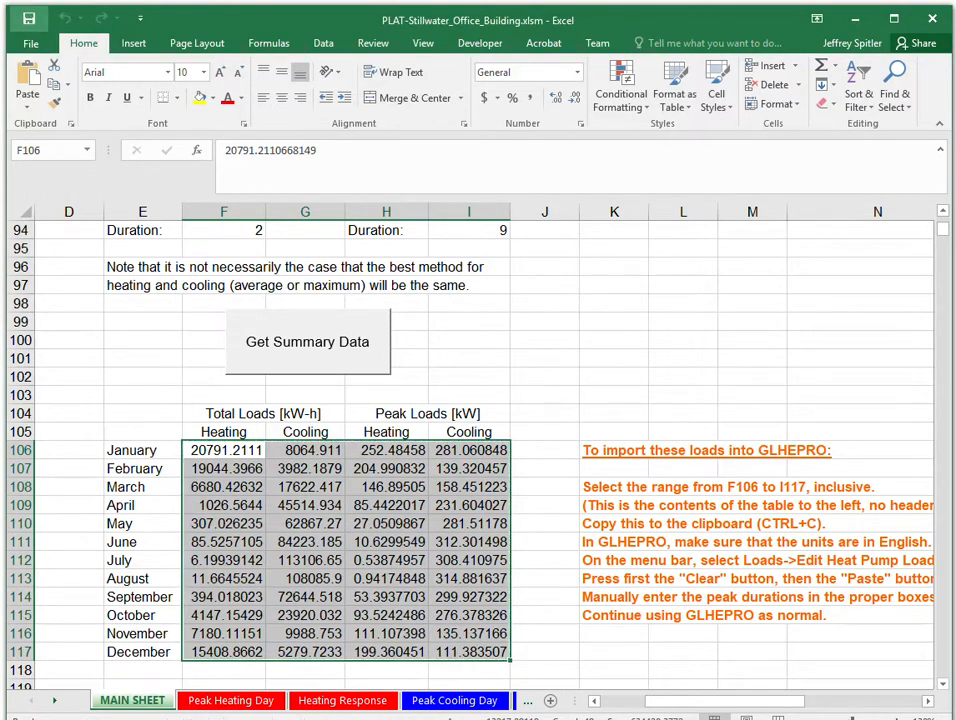
{"action": "left_click", "coordinate": [857, 28]}
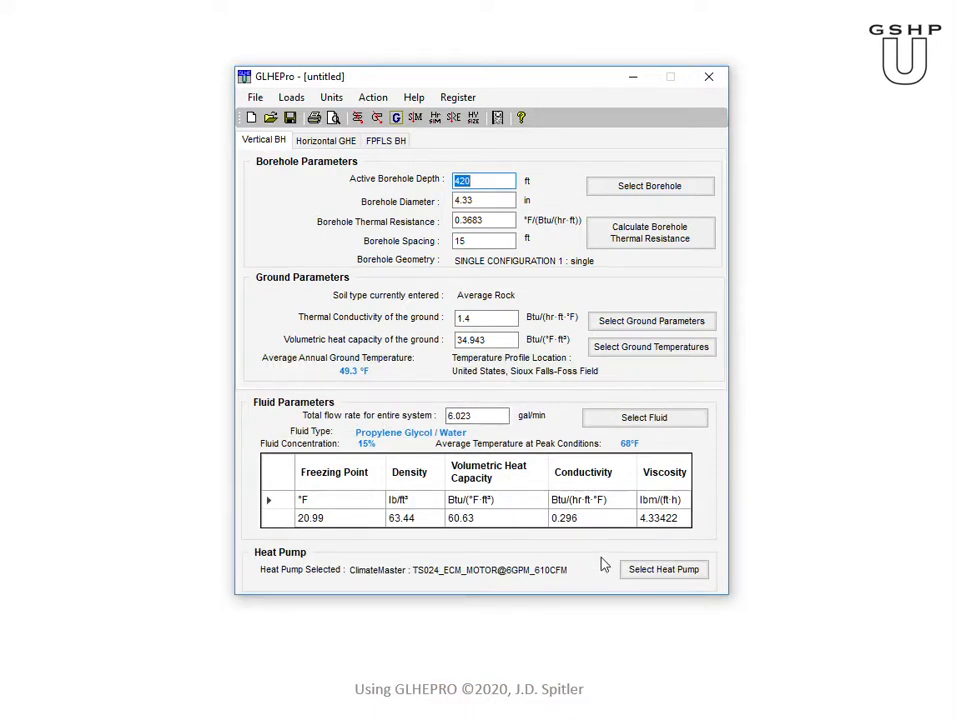
- Set the project units to metric
{"action": "left_click", "coordinate": [291, 97]}
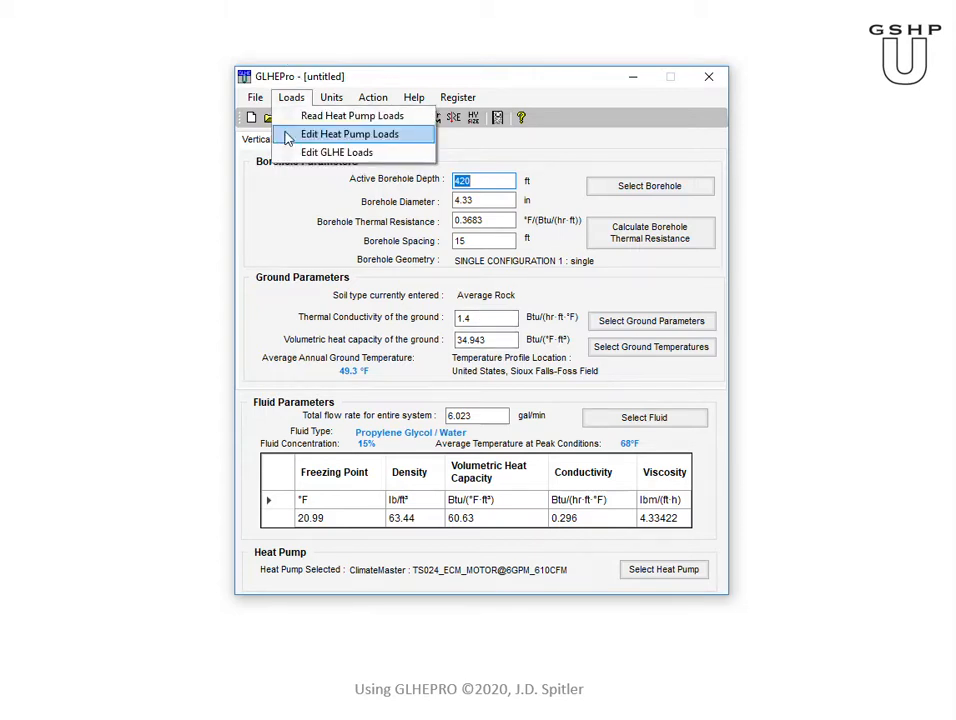
{"action": "left_click", "coordinate": [288, 138]}
{"action": "left_click", "coordinate": [414, 97]}
{"action": "mouse_move", "coordinate": [331, 97]}
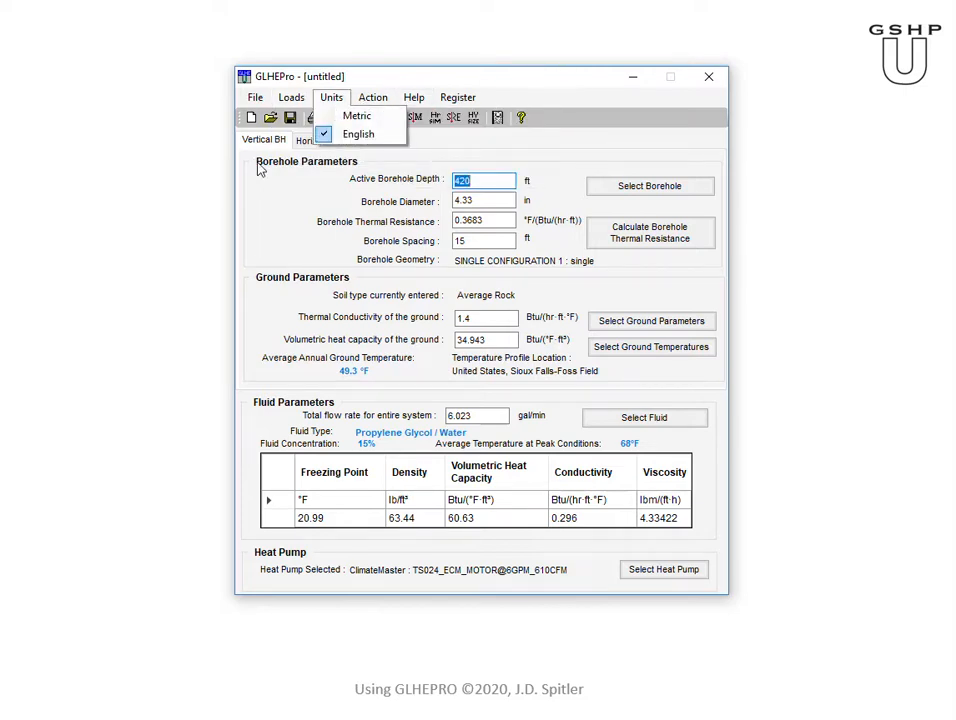
{"action": "left_click", "coordinate": [360, 117]}
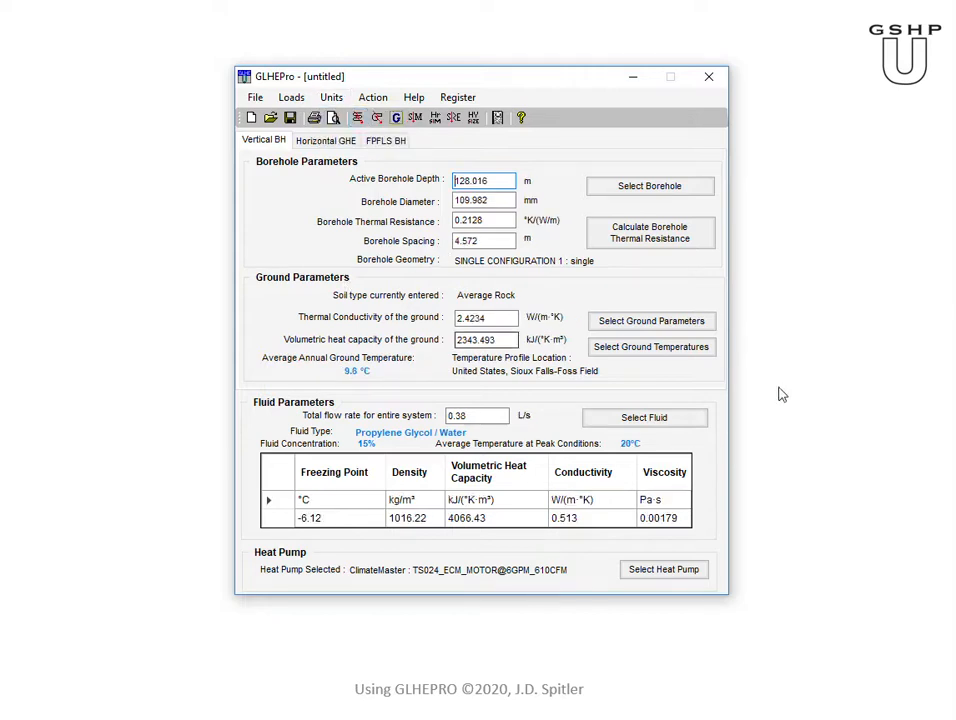
- Open the heat pump loads for editing and try to paste the copied monthly loads
{"action": "left_click", "coordinate": [378, 119]}
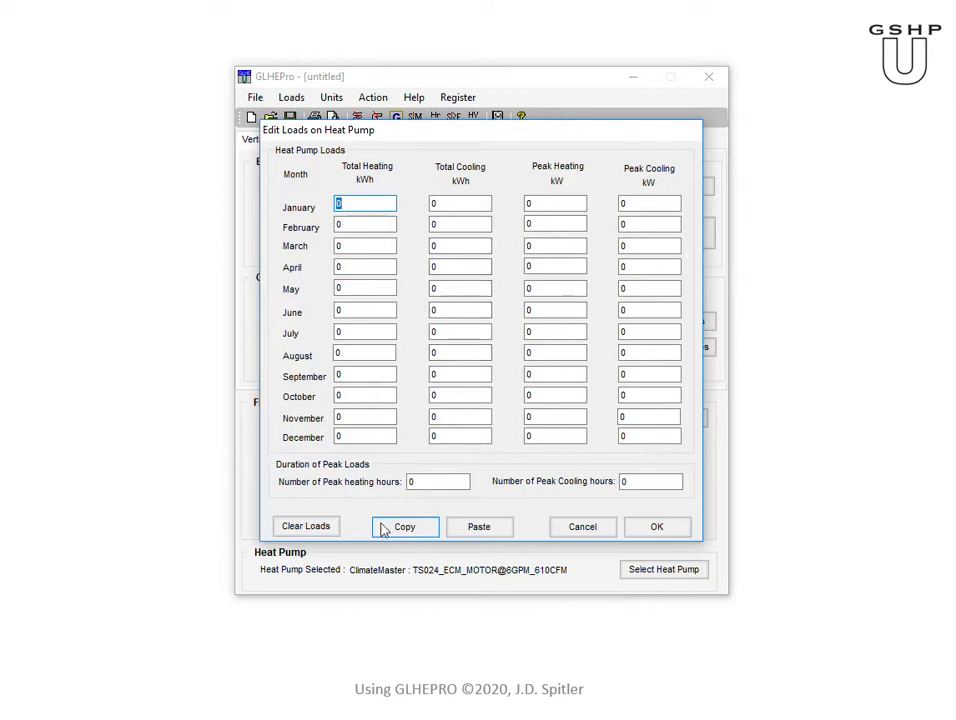
{"action": "left_click", "coordinate": [473, 527]}
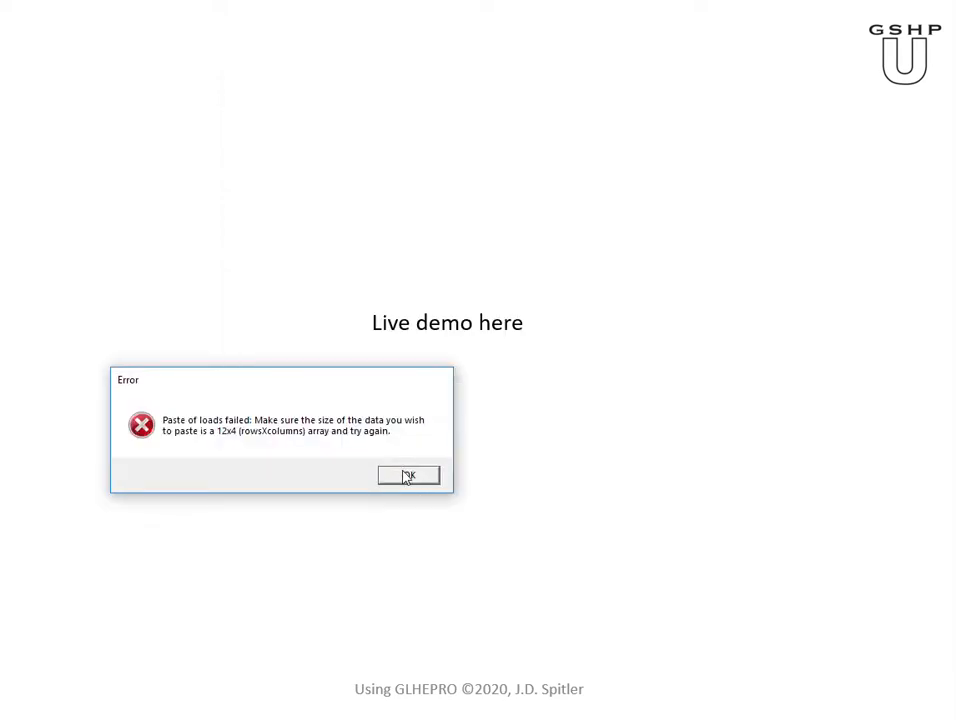
{"action": "left_click", "coordinate": [408, 476]}
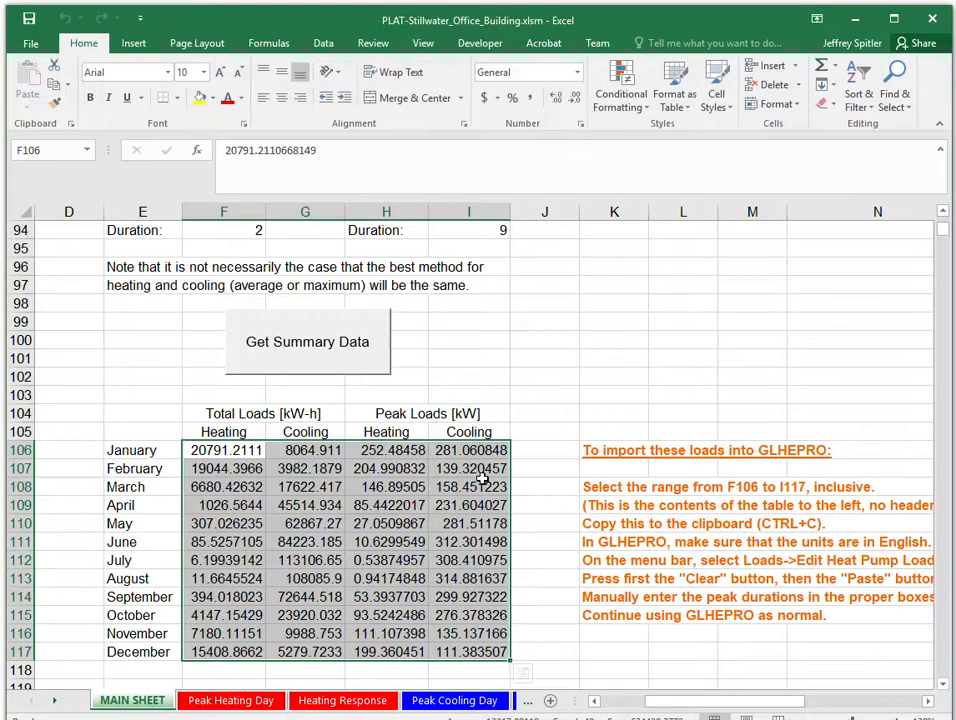
- Copy the range F106:I117 again in the Excel workbook and paste it into GLHEPRO's heat pump loads
{"action": "scroll", "coordinate": [493, 490], "scroll_direction": "down", "scroll_amount": 1}
{"action": "left_click", "coordinate": [314, 413]}
{"action": "left_click_drag", "start_coordinate": [230, 395], "coordinate": [470, 598]}
{"action": "key", "text": "ctrl+c"}
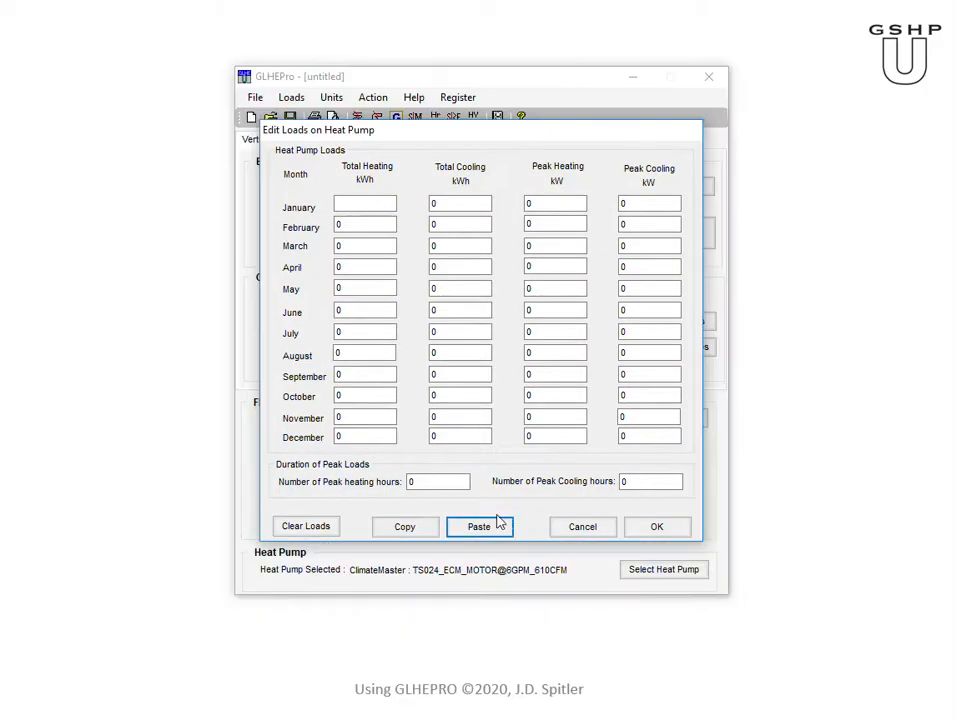
{"action": "left_click", "coordinate": [487, 528]}
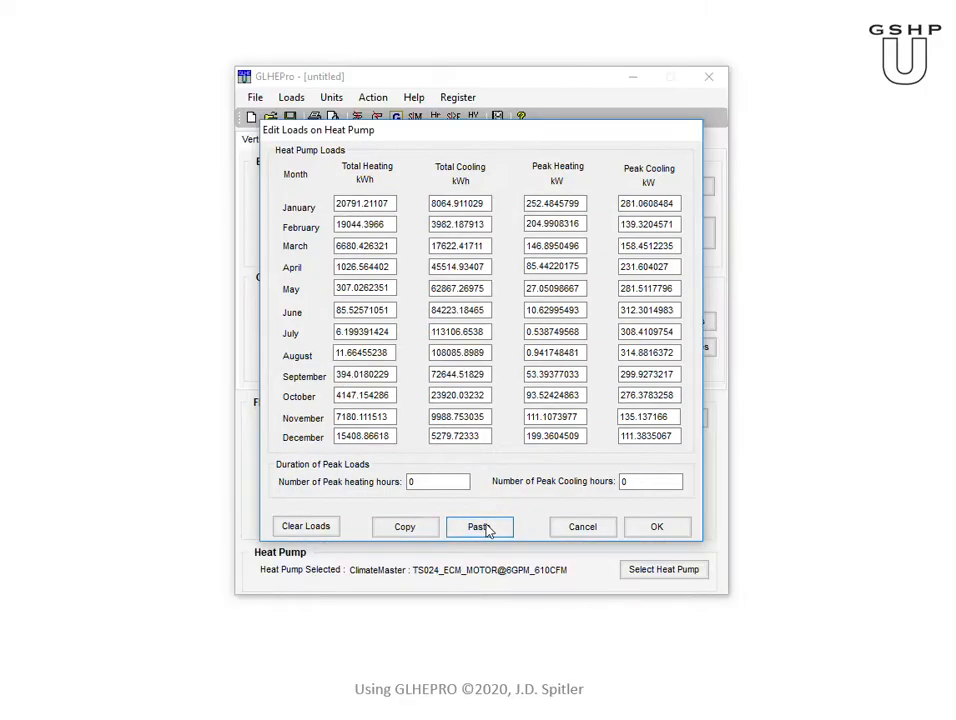
- Set the peak heating hours to 2 and the peak cooling hours to 9, and accept the heat pump loads
{"action": "double_click", "coordinate": [436, 481]}
{"action": "type", "text": "2"}
{"action": "key", "text": "Tab"}
{"action": "type", "text": "9"}
{"action": "left_click", "coordinate": [670, 530]}
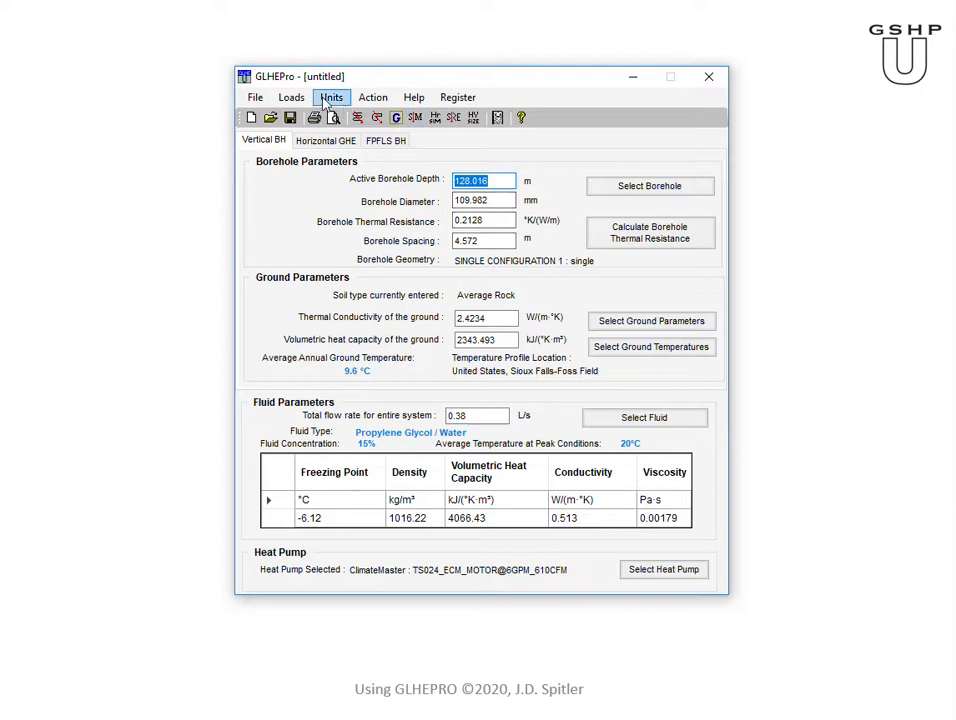
- Save the project as Stillwater_Office_Demo in the GSHP-comprehensive_example folder
{"action": "left_click", "coordinate": [255, 97]}
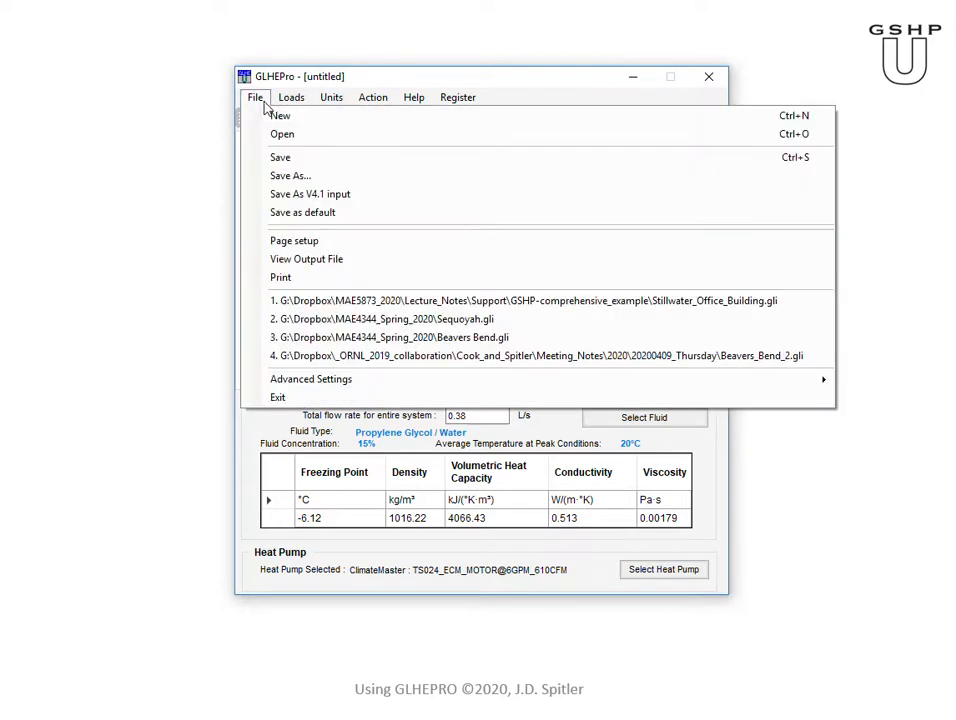
{"action": "left_click", "coordinate": [332, 177]}
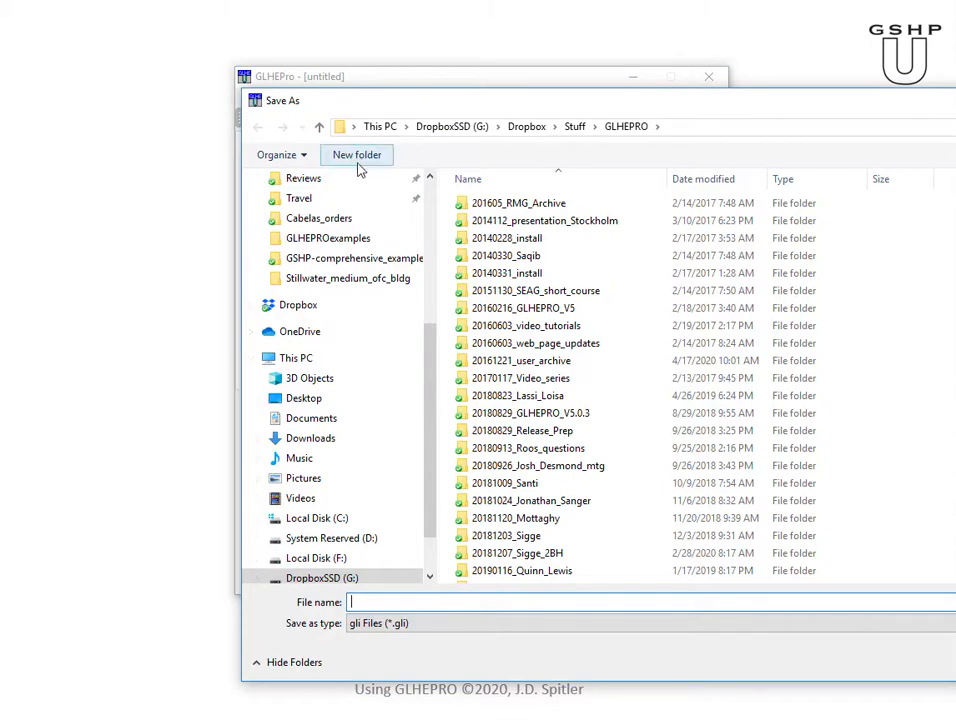
{"action": "left_click", "coordinate": [357, 259]}
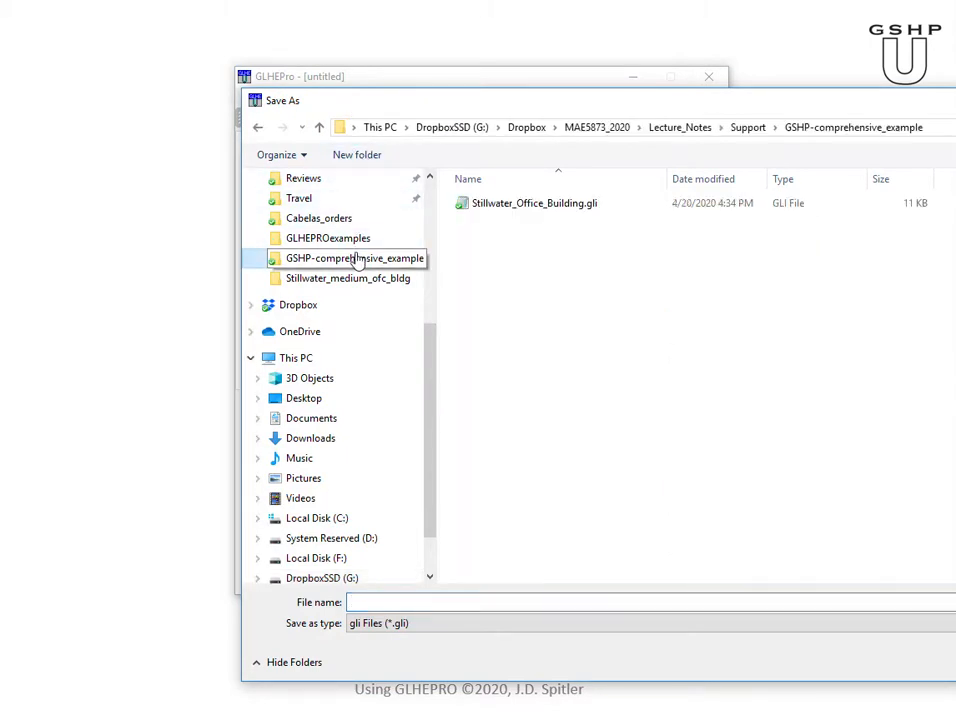
{"action": "left_click", "coordinate": [379, 597]}
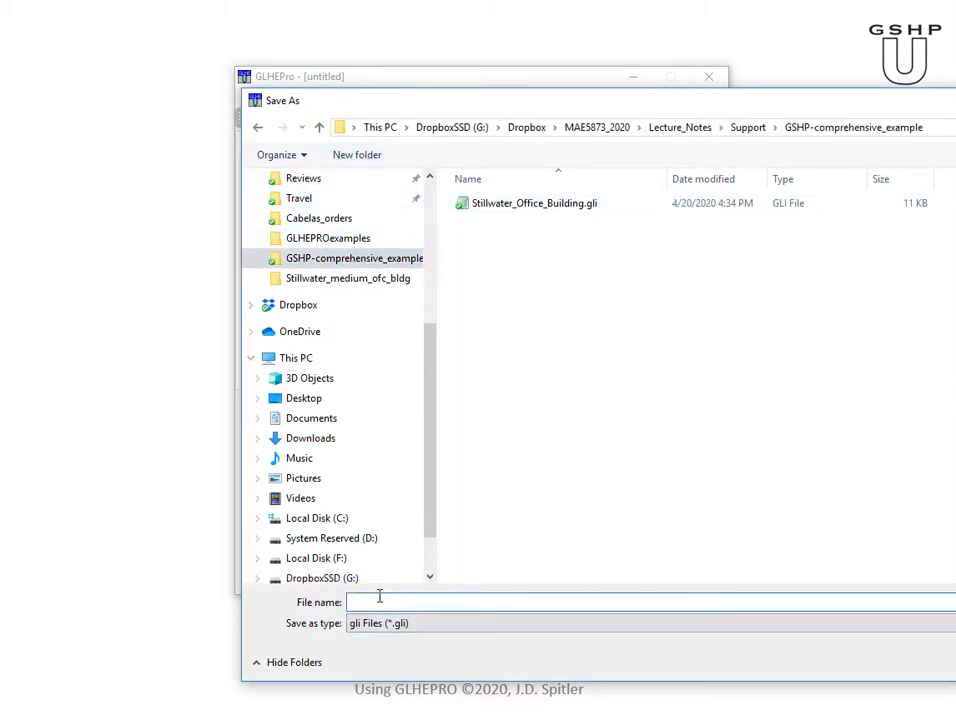
{"action": "type", "text": "Stillwa"}
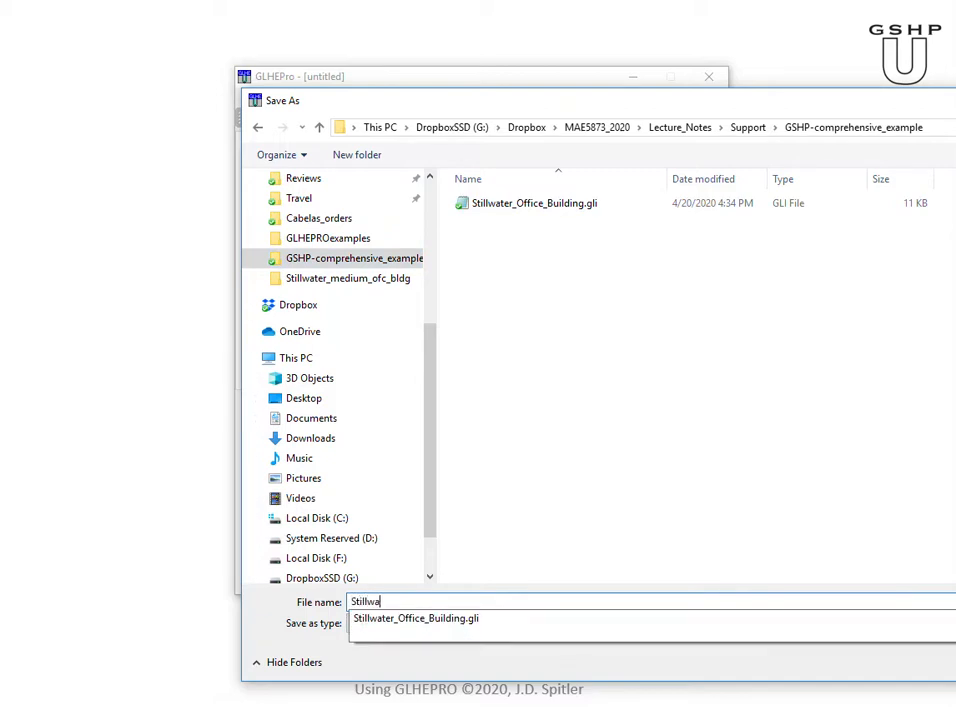
{"action": "type", "text": "ter_Office_Demo"}
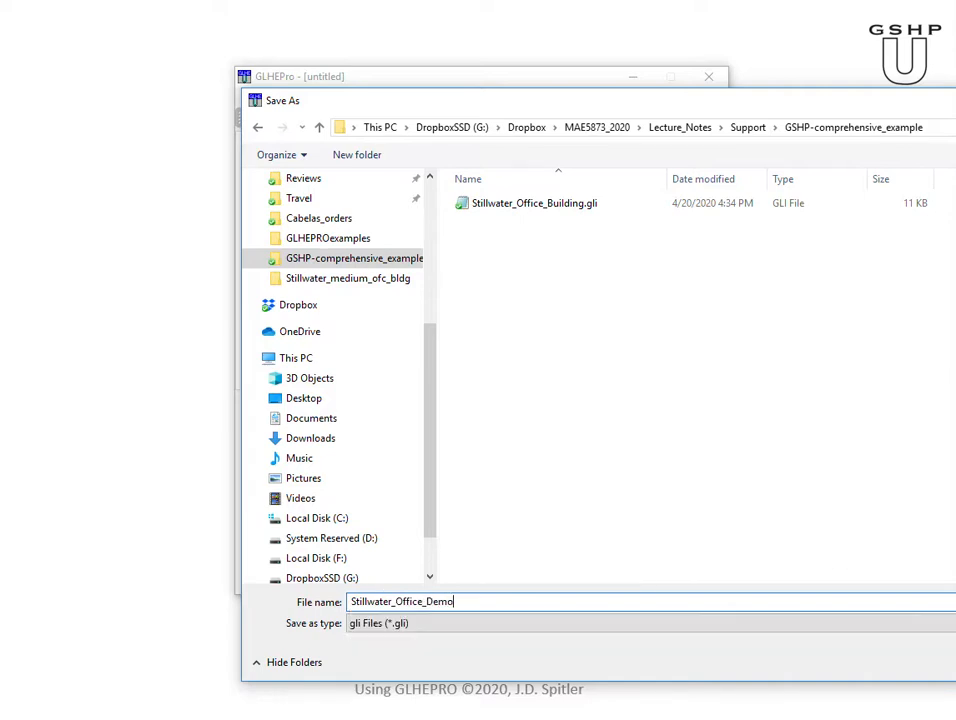
{"action": "key", "text": "Return"}
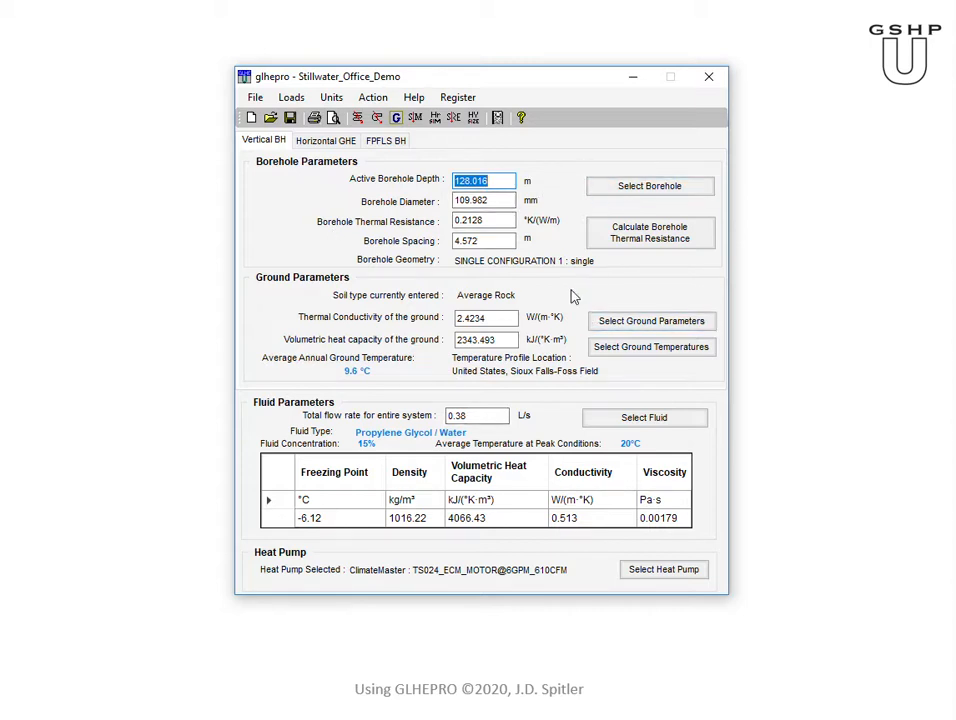
- Switch to English units and set the ground's thermal conductivity to 1.62 Btu/(hr·ft·°F) and volumetric heat capacity to 37.277 Btu/(°F·ft³)
{"action": "left_click", "coordinate": [331, 97]}
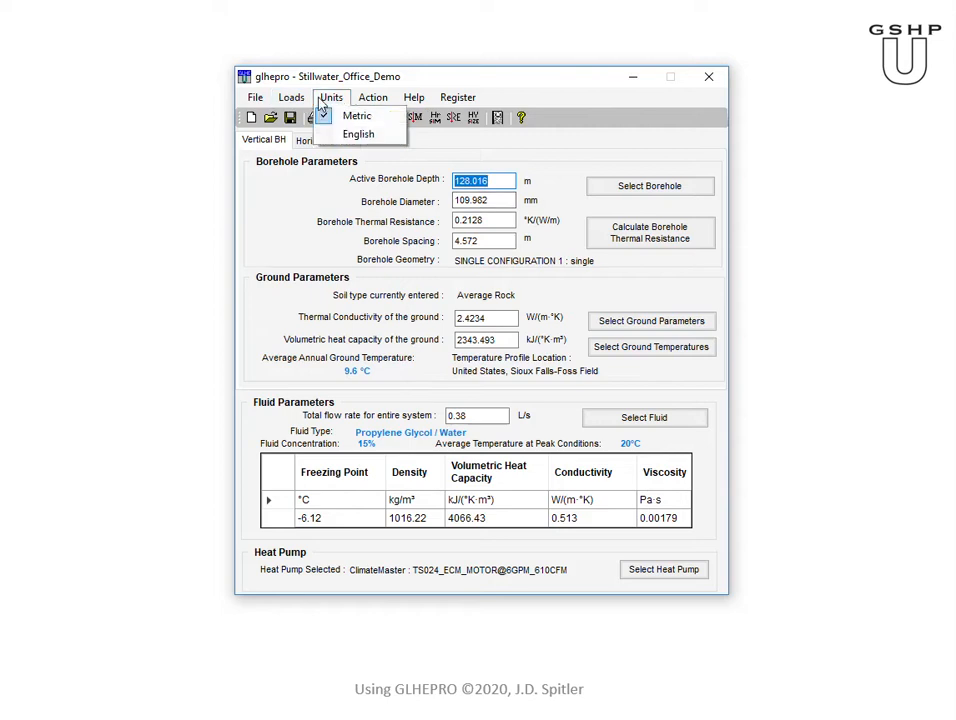
{"action": "left_click", "coordinate": [358, 135]}
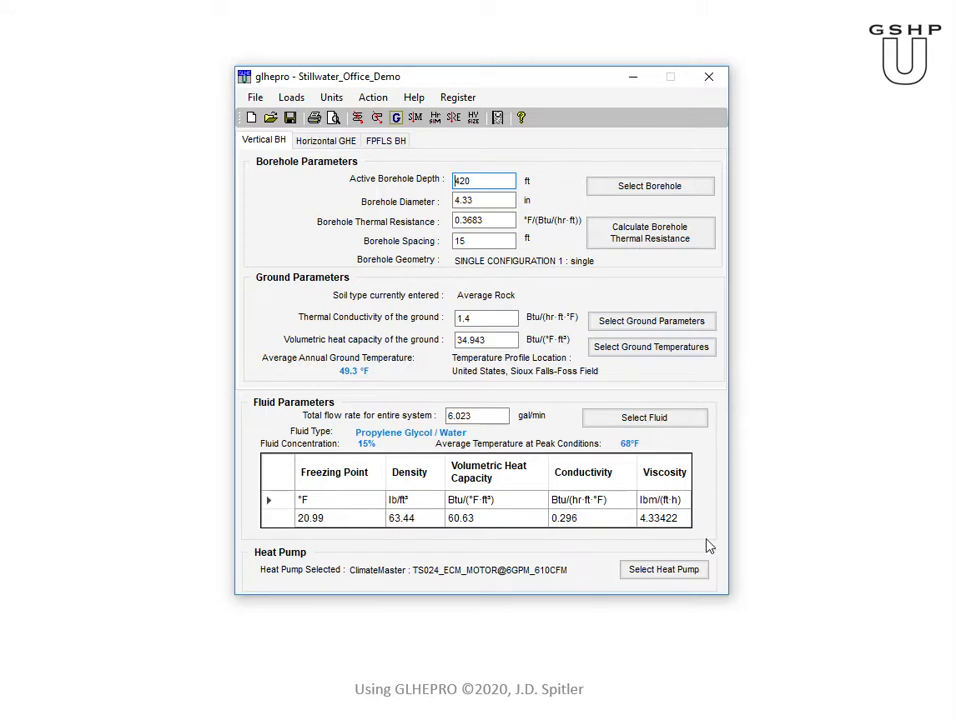
{"action": "left_click", "coordinate": [500, 318]}
{"action": "left_click_drag", "start_coordinate": [494, 318], "coordinate": [398, 318]}
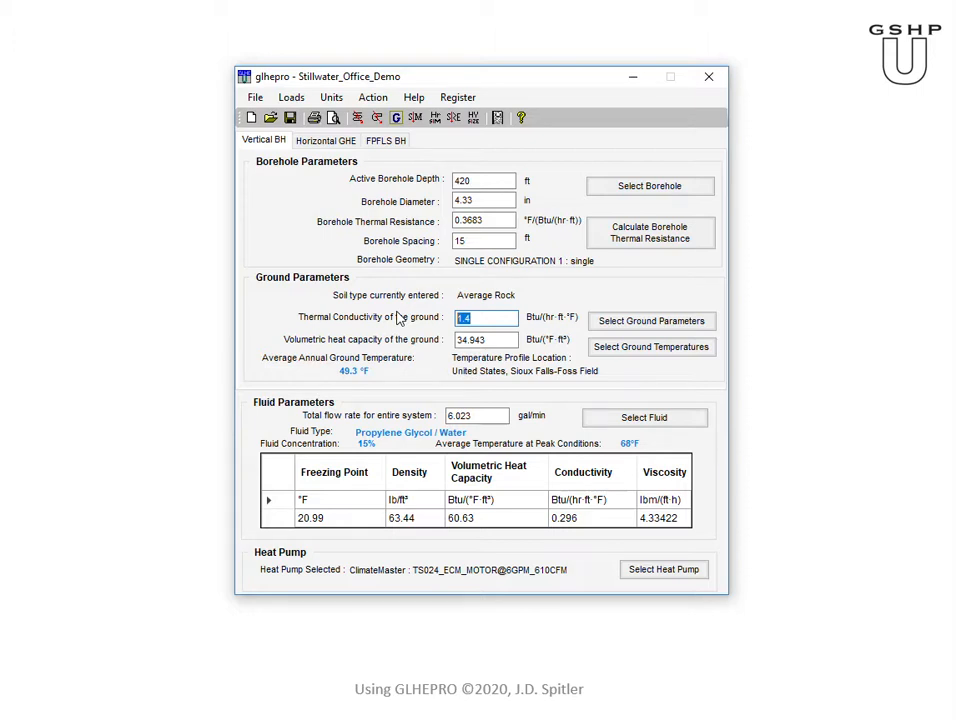
{"action": "type", "text": "1.62"}
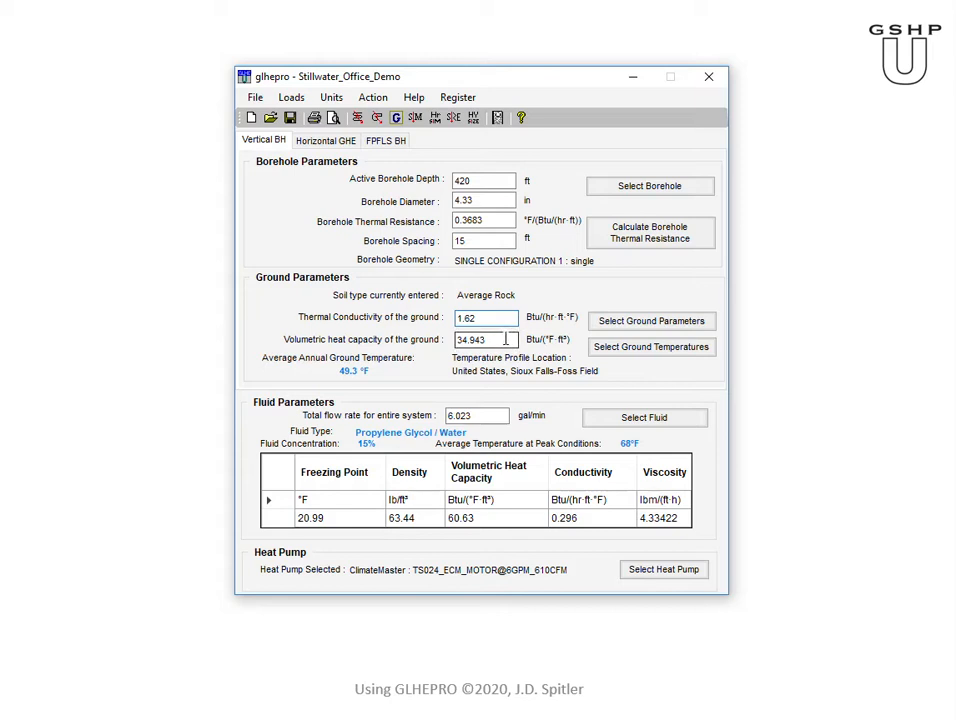
{"action": "key", "text": "Tab"}
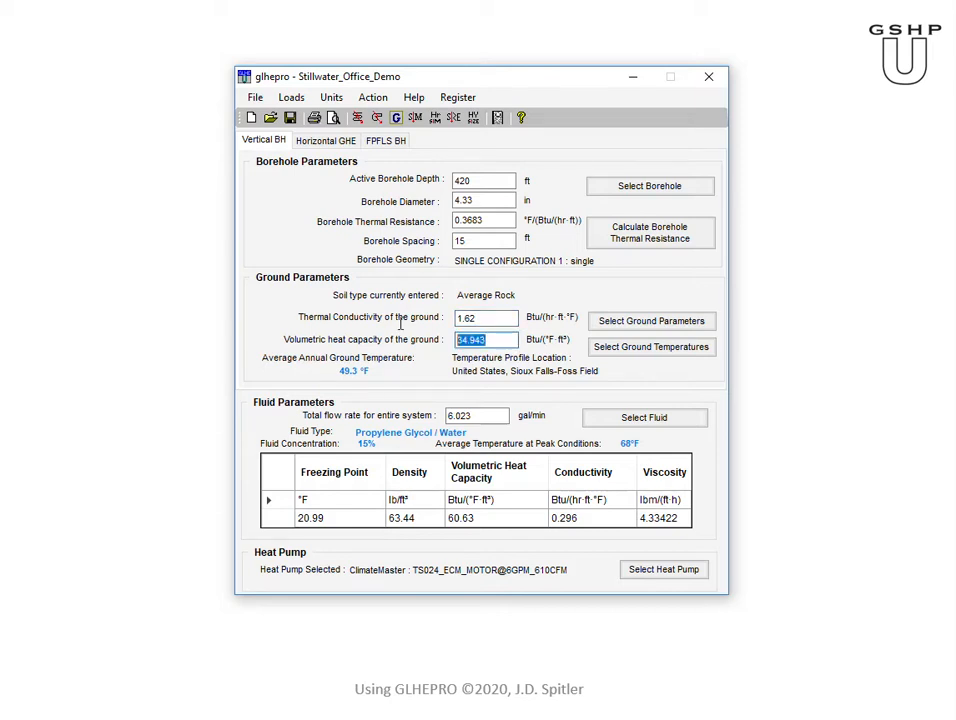
{"action": "type", "text": "37.277"}
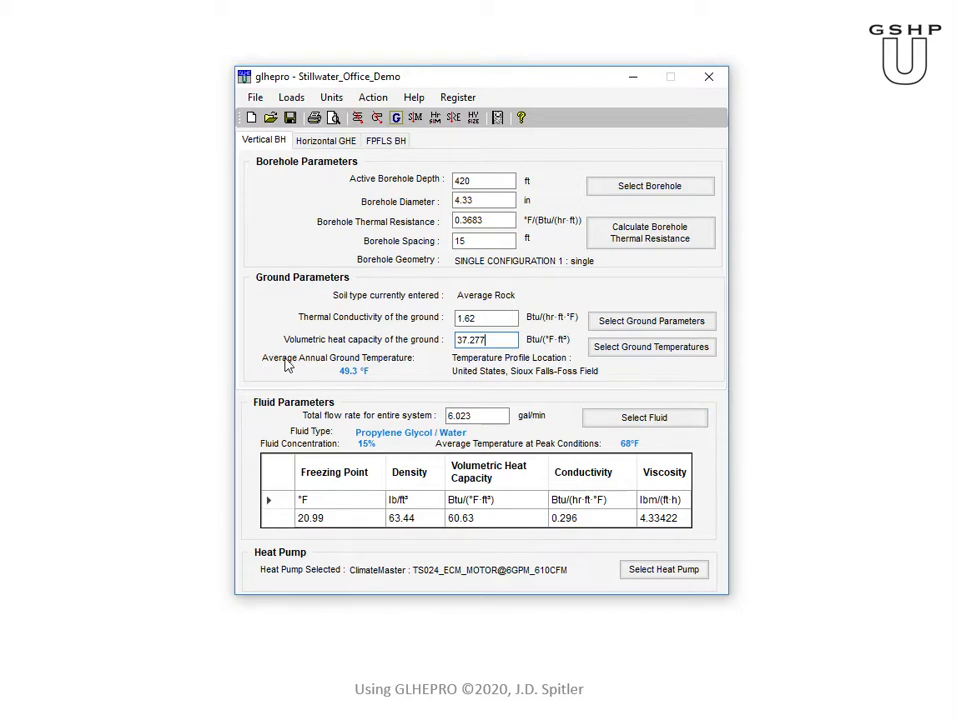
- Search the ground temperature locations for Stillwater and apply the Stillwater Rgnl AP temperature profile
{"action": "left_click", "coordinate": [657, 358]}
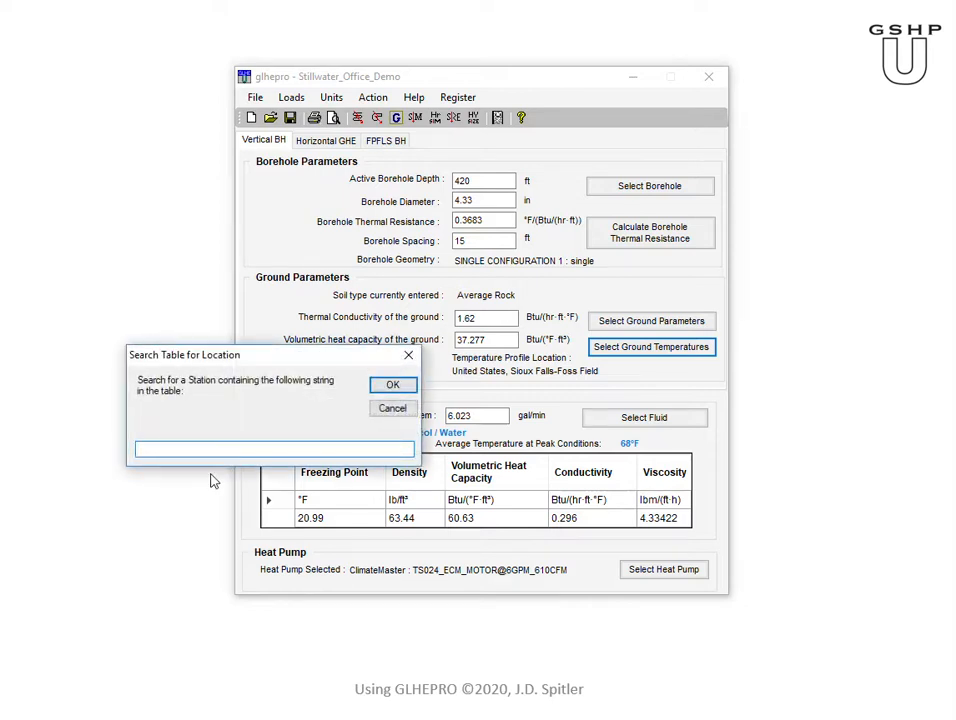
{"action": "type", "text": "Stillwater"}
{"action": "key", "text": "Return"}
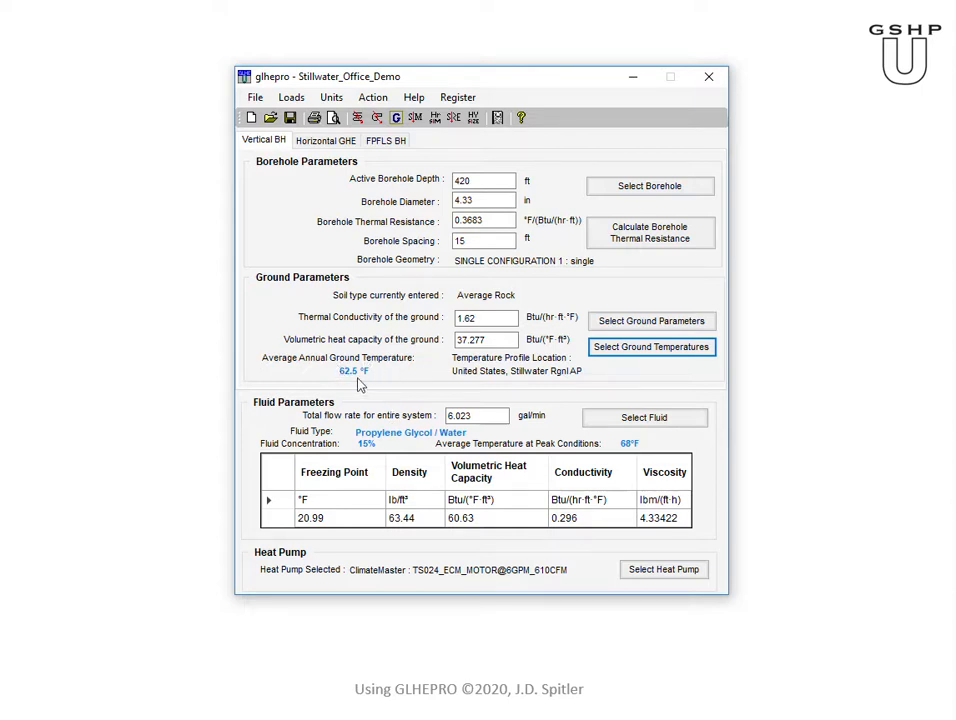
- Search the ground temperature station table for stillwater
{"action": "left_click", "coordinate": [637, 358]}
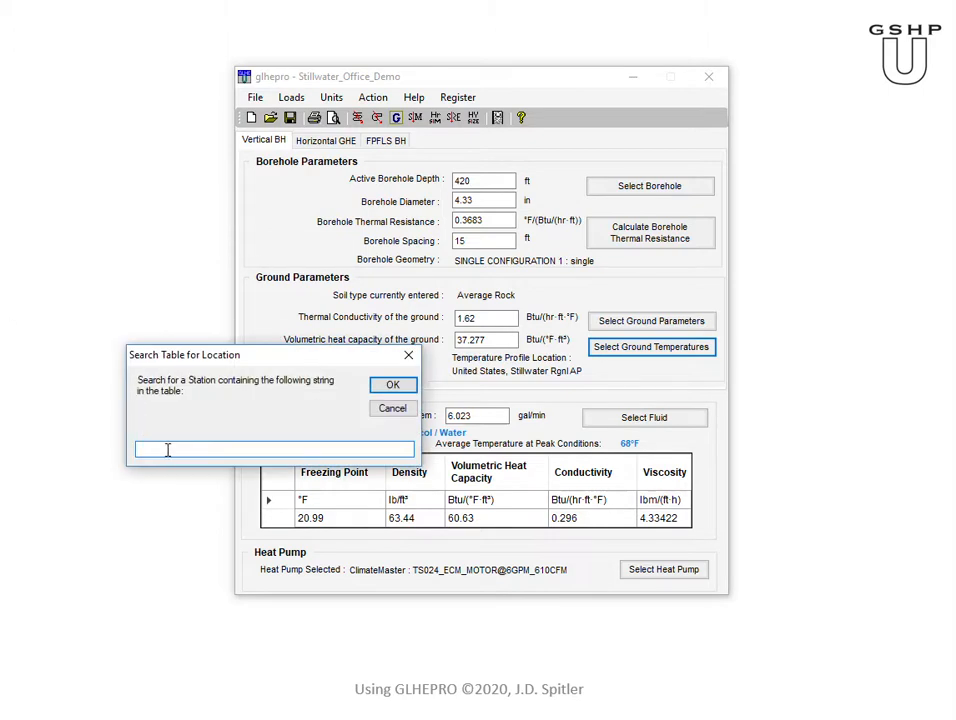
{"action": "type", "text": "stillwater"}
{"action": "key", "text": "Return"}
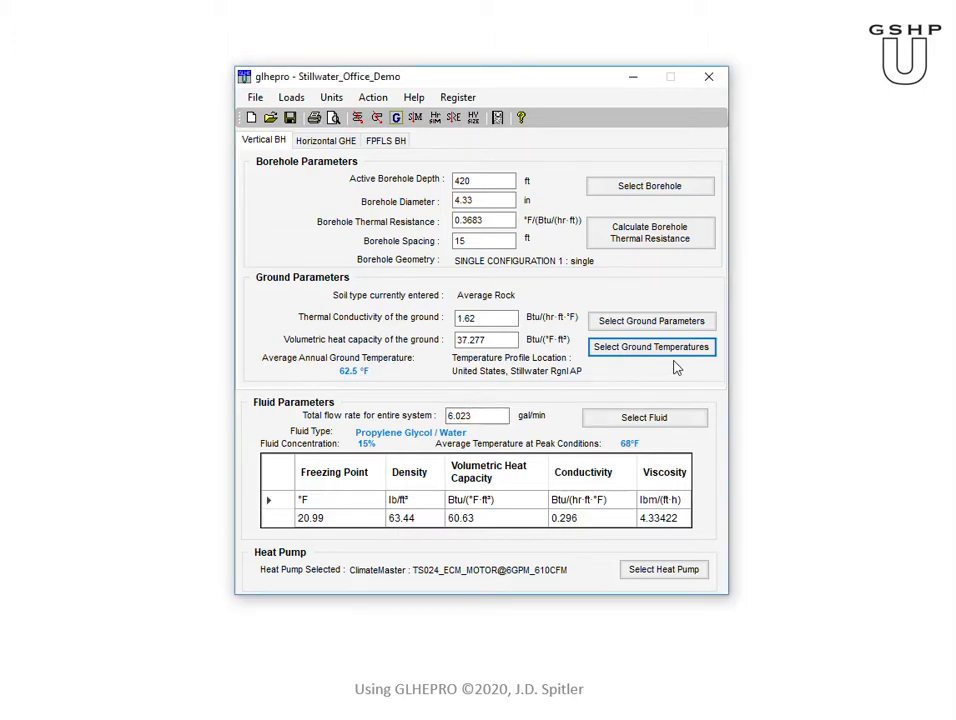
- Define a user-specified ground temperature location with country USA and station Stillwater TRT
{"action": "left_click", "coordinate": [677, 350]}
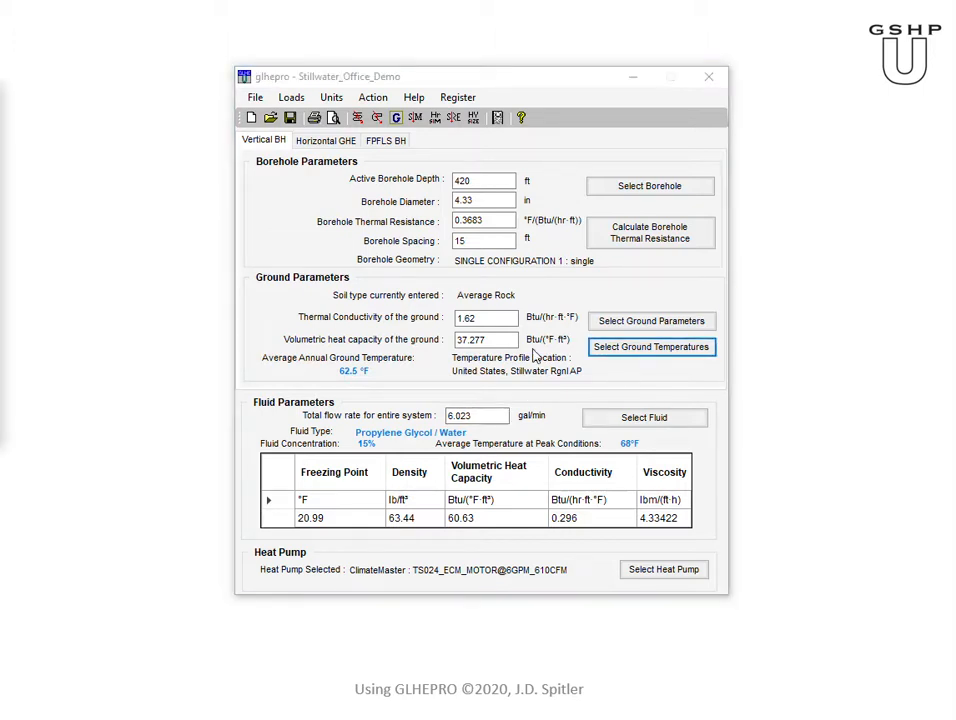
{"action": "left_click_drag", "start_coordinate": [0, 118], "coordinate": [380, 120]}
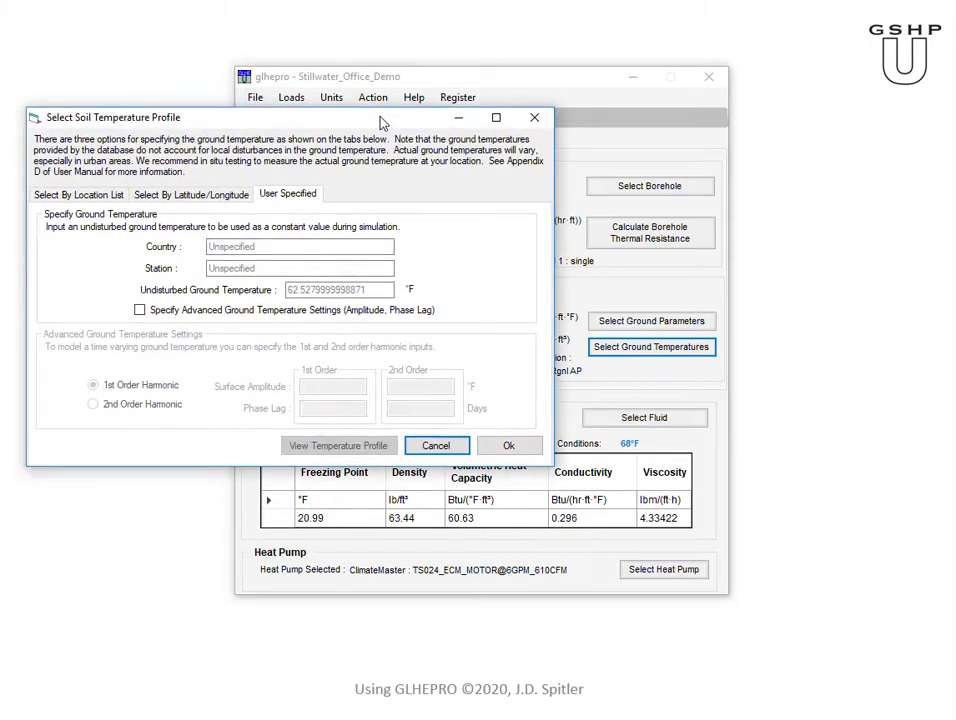
{"action": "left_click_drag", "start_coordinate": [266, 247], "coordinate": [202, 238]}
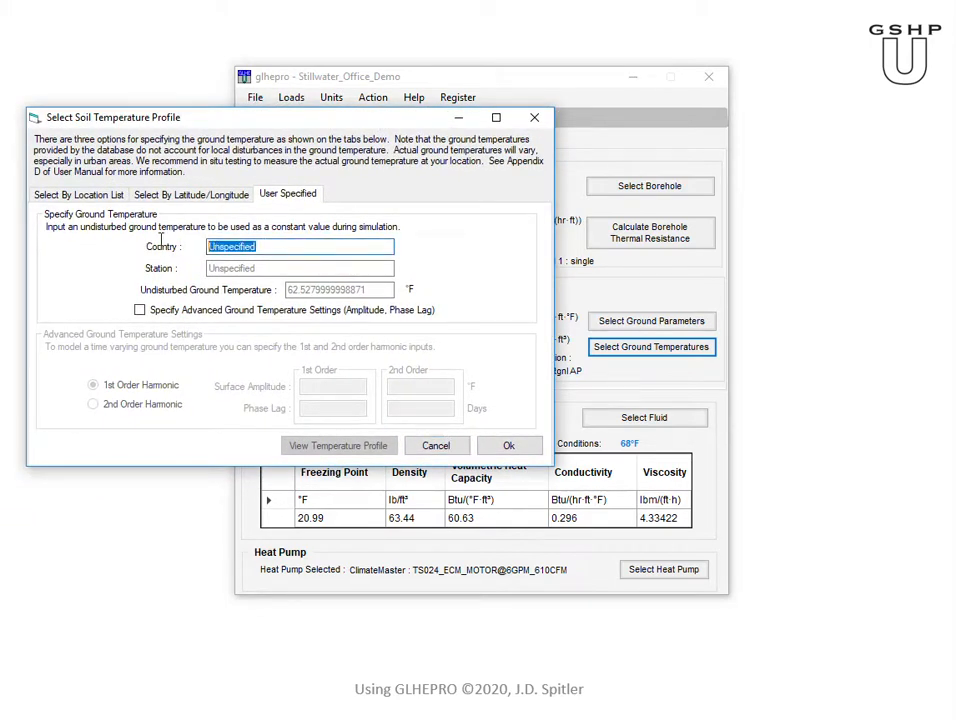
{"action": "type", "text": "USA"}
{"action": "left_click", "coordinate": [221, 268]}
{"action": "type", "text": "STi"}
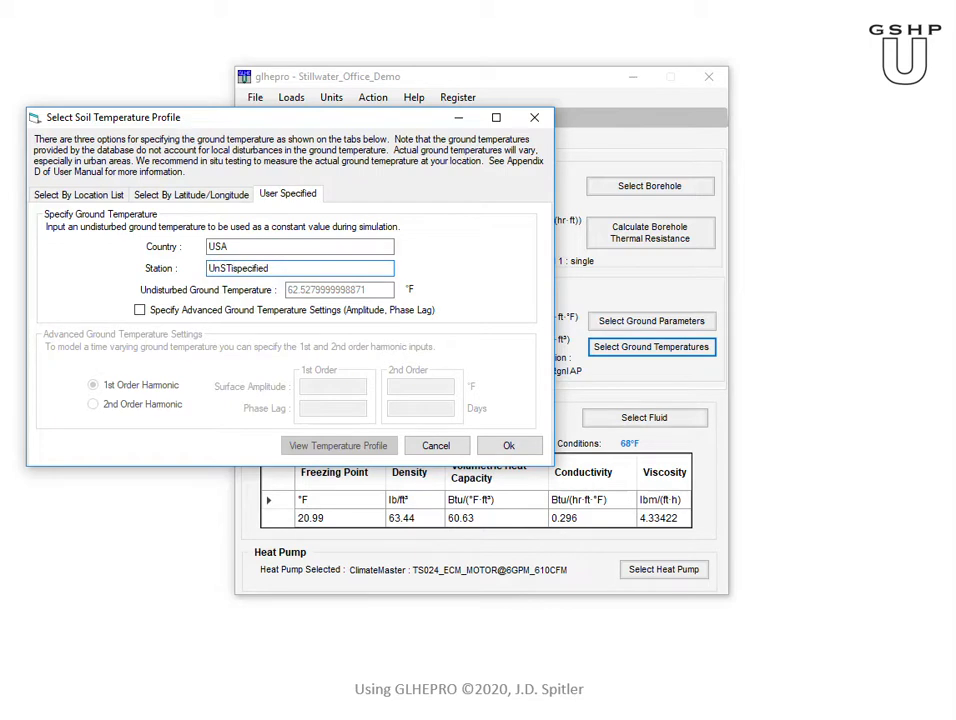
{"action": "left_click_drag", "start_coordinate": [268, 268], "coordinate": [160, 271]}
{"action": "type", "text": "Stillwater TRT"}
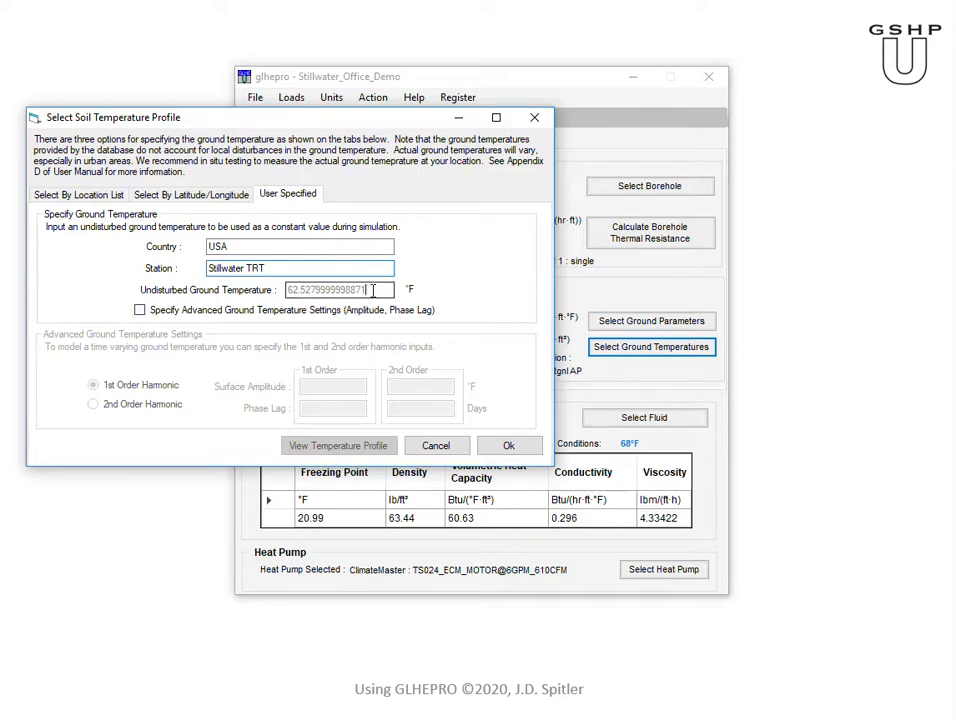
- Set the undisturbed ground temperature to 63.55 °F and accept the soil temperature profile
{"action": "left_click_drag", "start_coordinate": [372, 290], "coordinate": [146, 290]}
{"action": "type", "text": "63.55"}
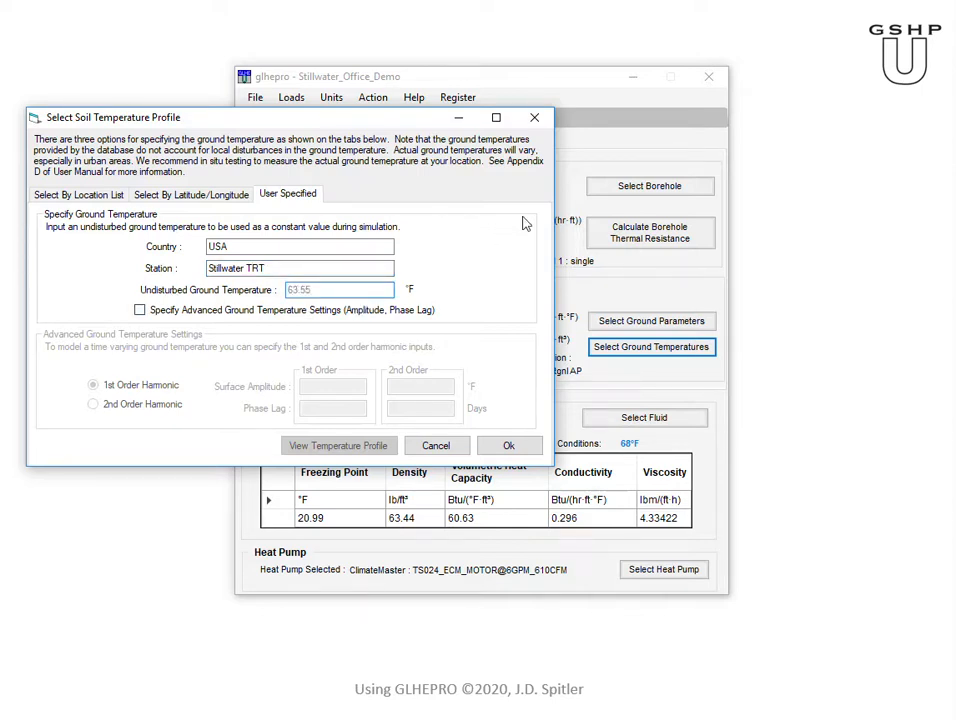
{"action": "left_click", "coordinate": [509, 447]}
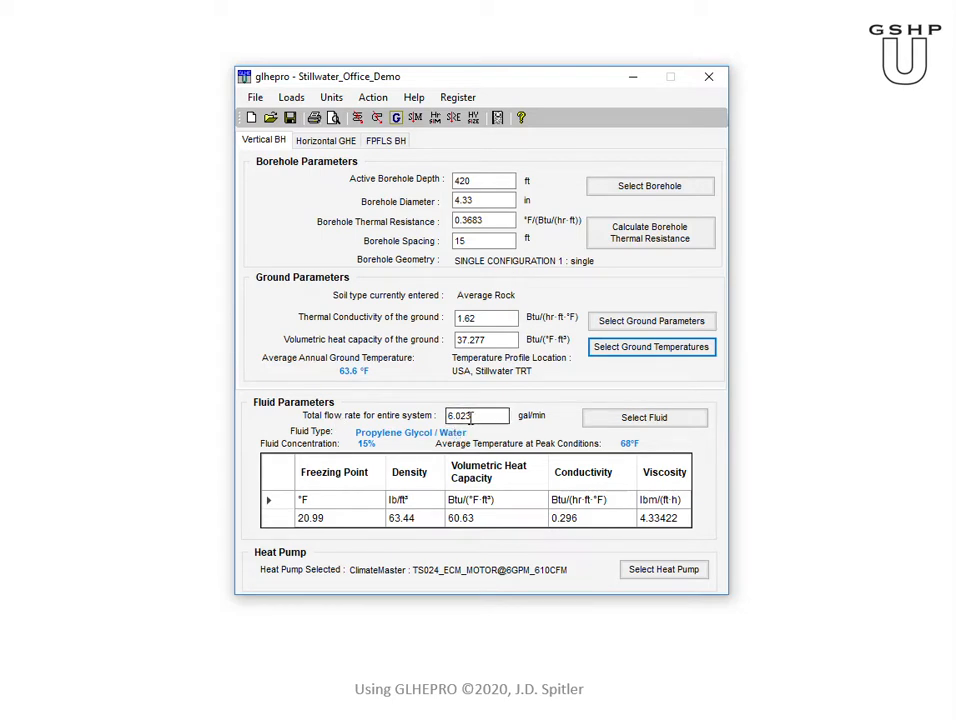
- Review the peak cooling loads on the heat pump and divide 1074 by 12 in Calculator
{"action": "left_click", "coordinate": [376, 118]}
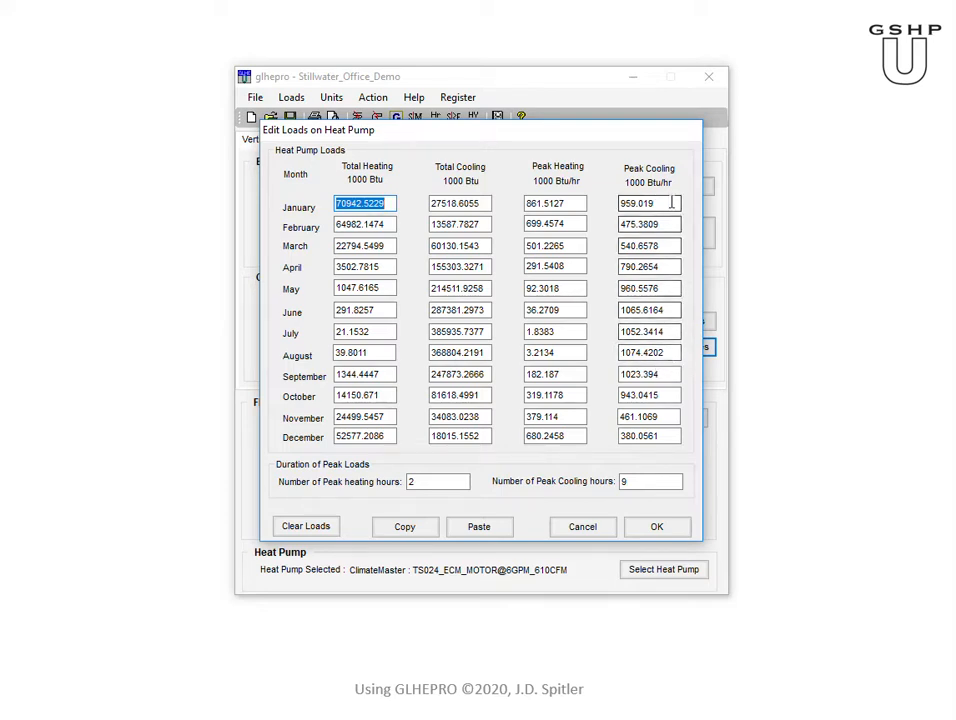
{"action": "left_click", "coordinate": [590, 529]}
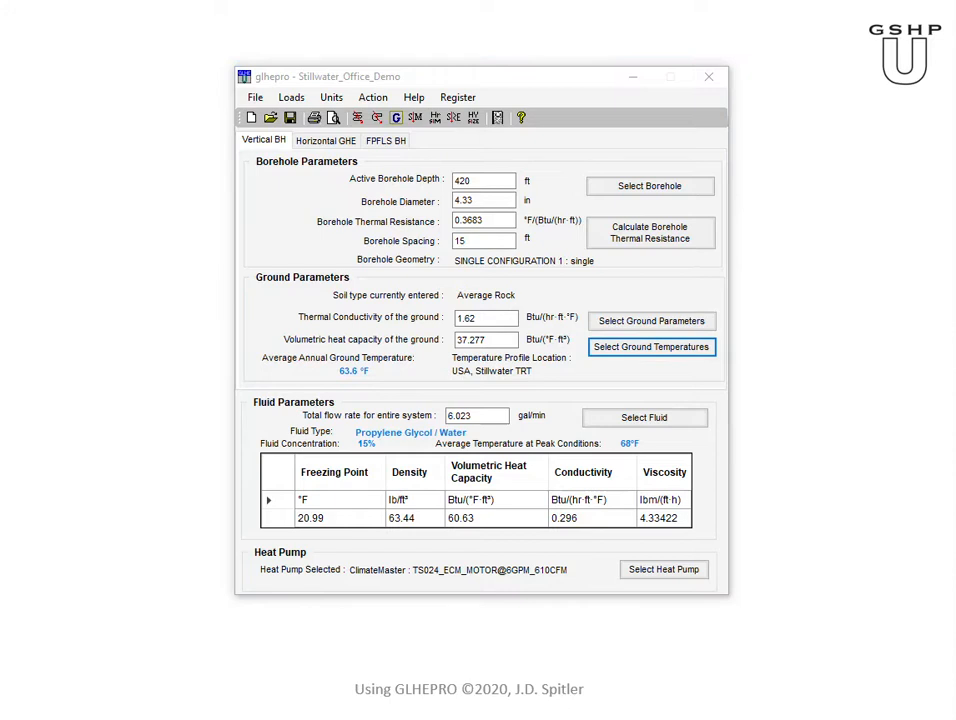
{"action": "left_click_drag", "start_coordinate": [220, 92], "coordinate": [441, 117]}
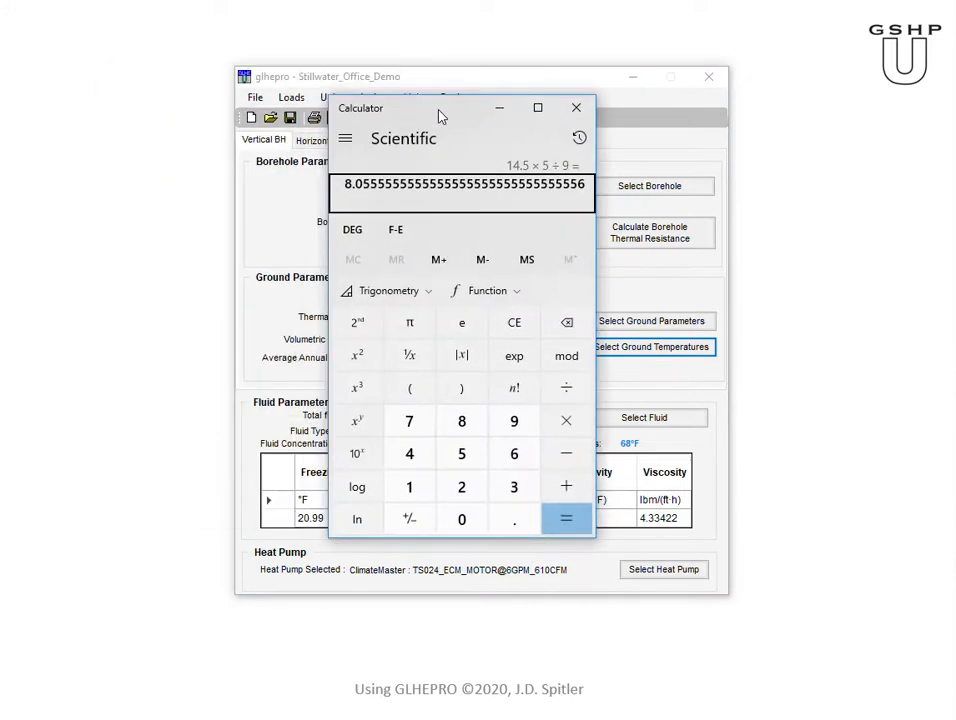
{"action": "type", "text": "1074/"}
{"action": "type", "text": "12"}
{"action": "key", "text": "Return"}
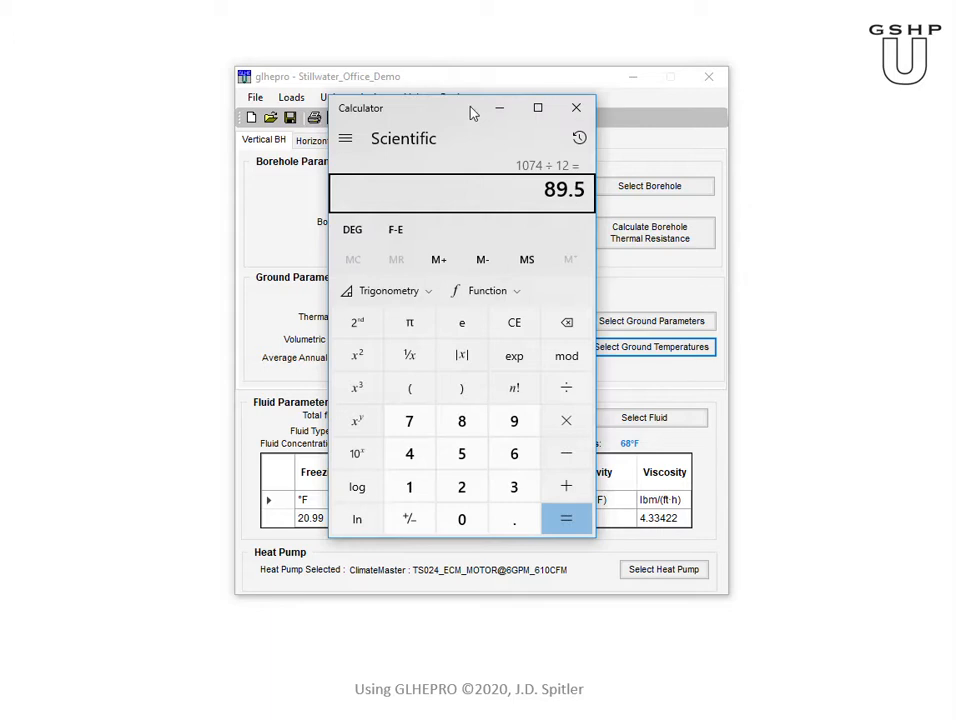
{"action": "left_click_drag", "start_coordinate": [474, 115], "coordinate": [397, 83]}
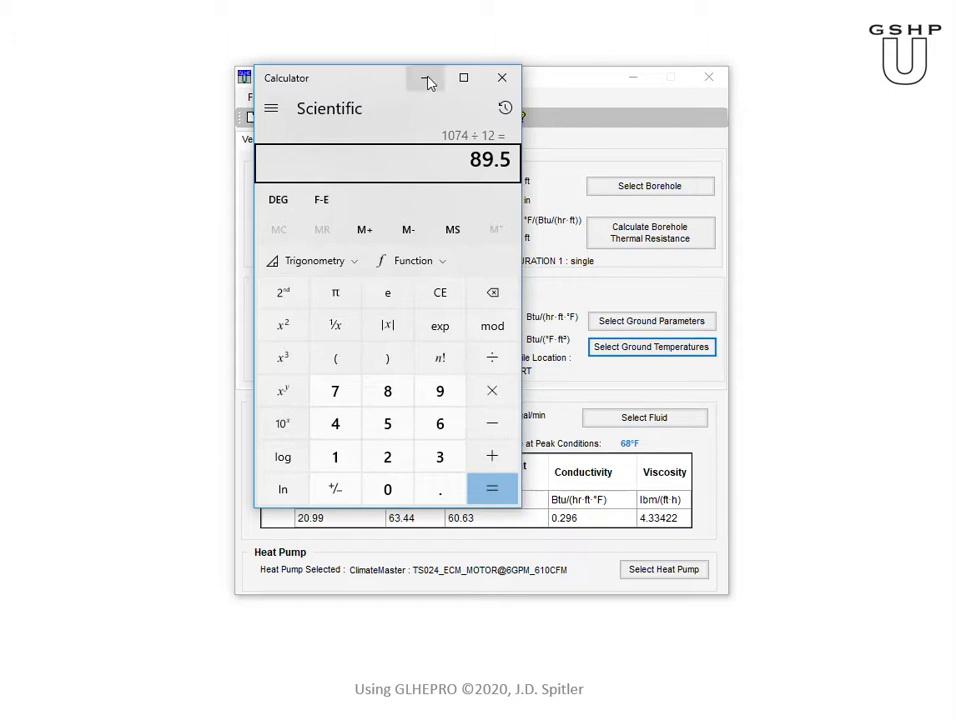
{"action": "left_click", "coordinate": [503, 79]}
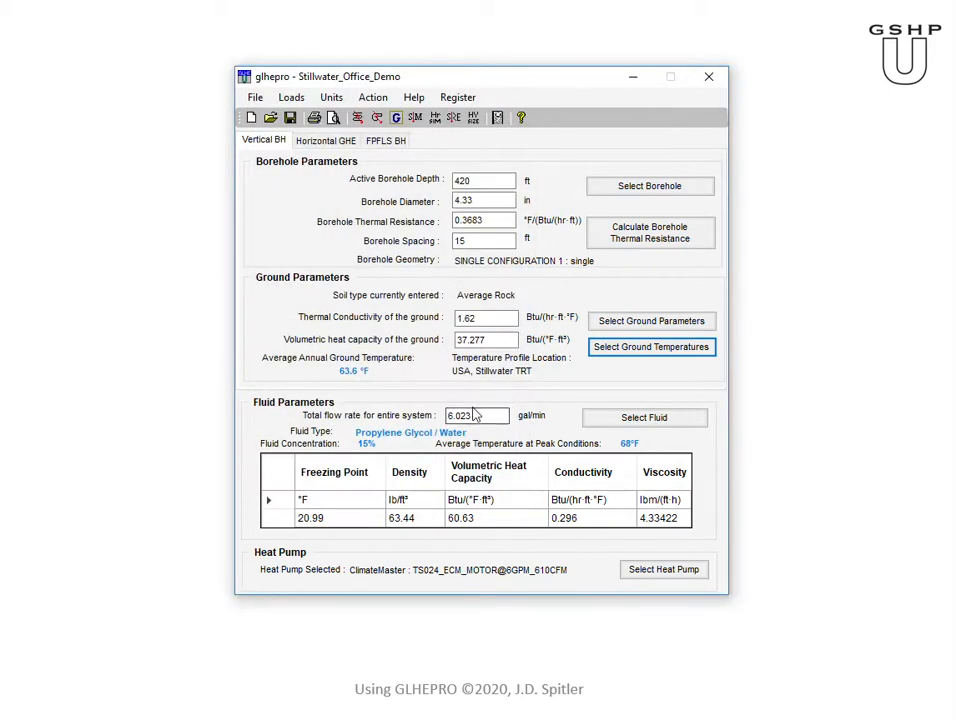
- Set the total system flow rate to 250 gal/min and calculate the fluid properties for Pure Water at a mean temperature of 95 °F
{"action": "left_click_drag", "start_coordinate": [482, 415], "coordinate": [352, 418]}
{"action": "type", "text": "250"}
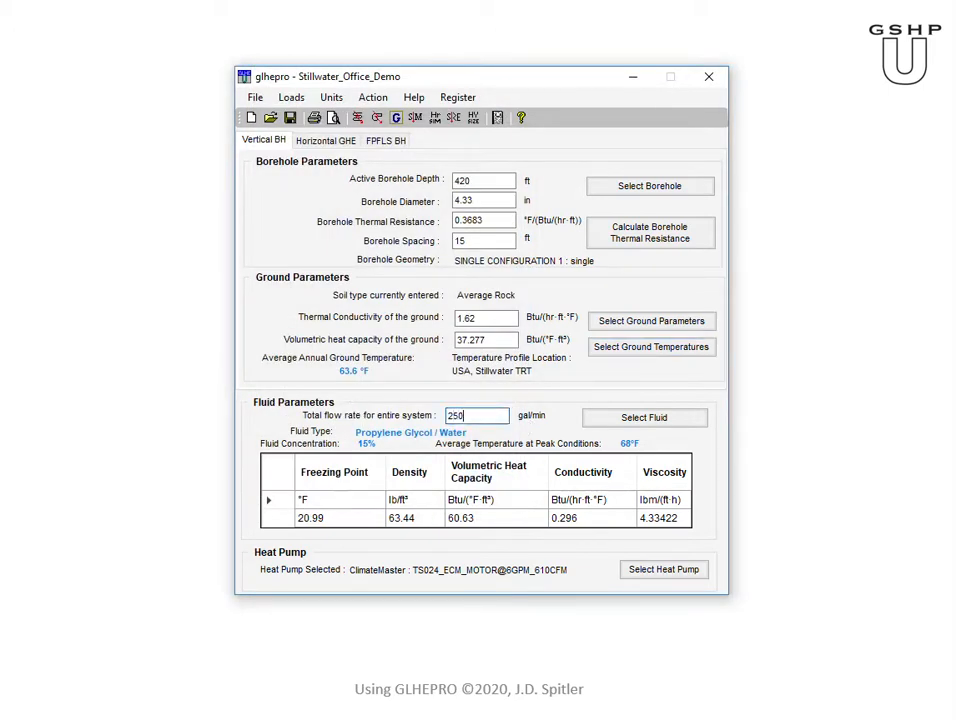
{"action": "left_click", "coordinate": [652, 418]}
{"action": "left_click", "coordinate": [432, 274]}
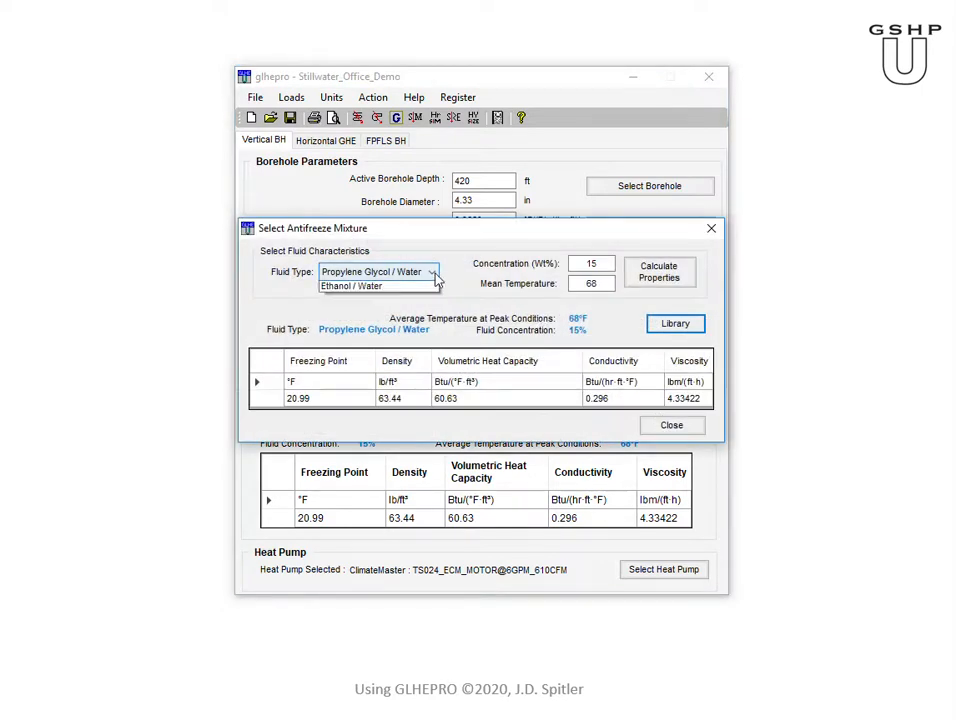
{"action": "left_click", "coordinate": [416, 290]}
{"action": "left_click", "coordinate": [604, 284]}
{"action": "left_click_drag", "start_coordinate": [606, 284], "coordinate": [561, 280]}
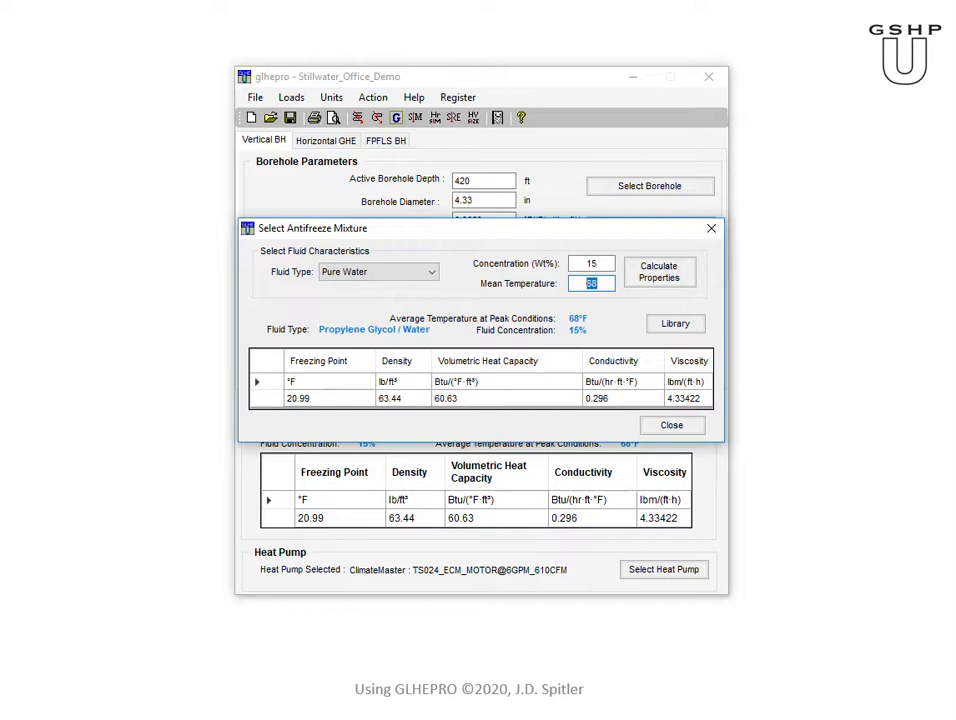
{"action": "type", "text": "95"}
{"action": "left_click", "coordinate": [648, 275]}
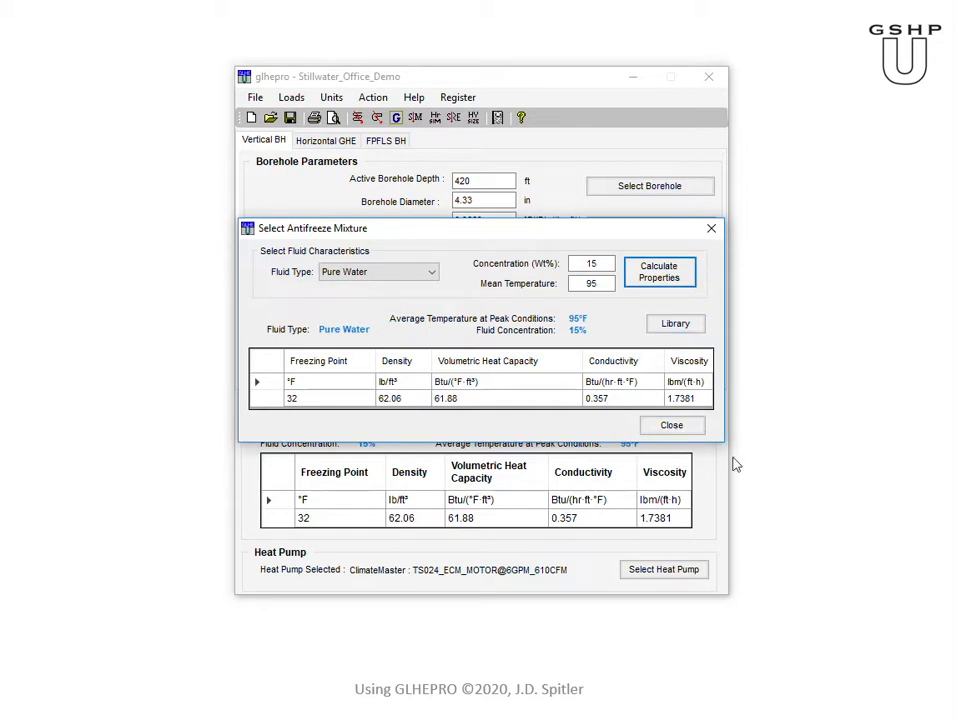
{"action": "left_click", "coordinate": [672, 425]}
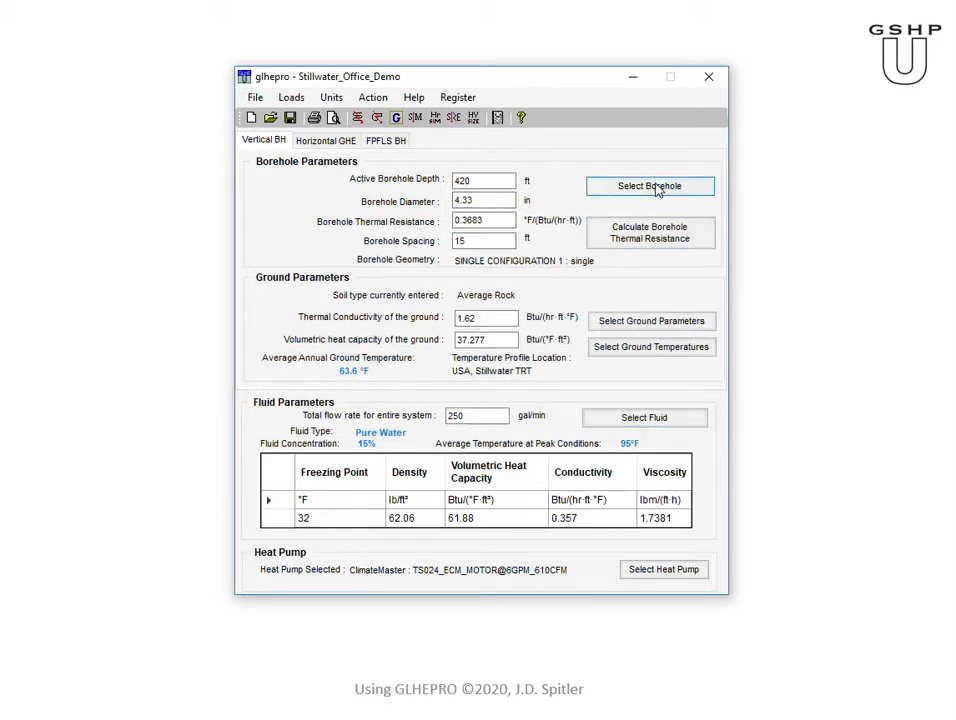
- Set the borehole geometry to a rectangular configuration of 100 boreholes in a 10 x 10 rectangle
{"action": "left_click", "coordinate": [655, 188]}
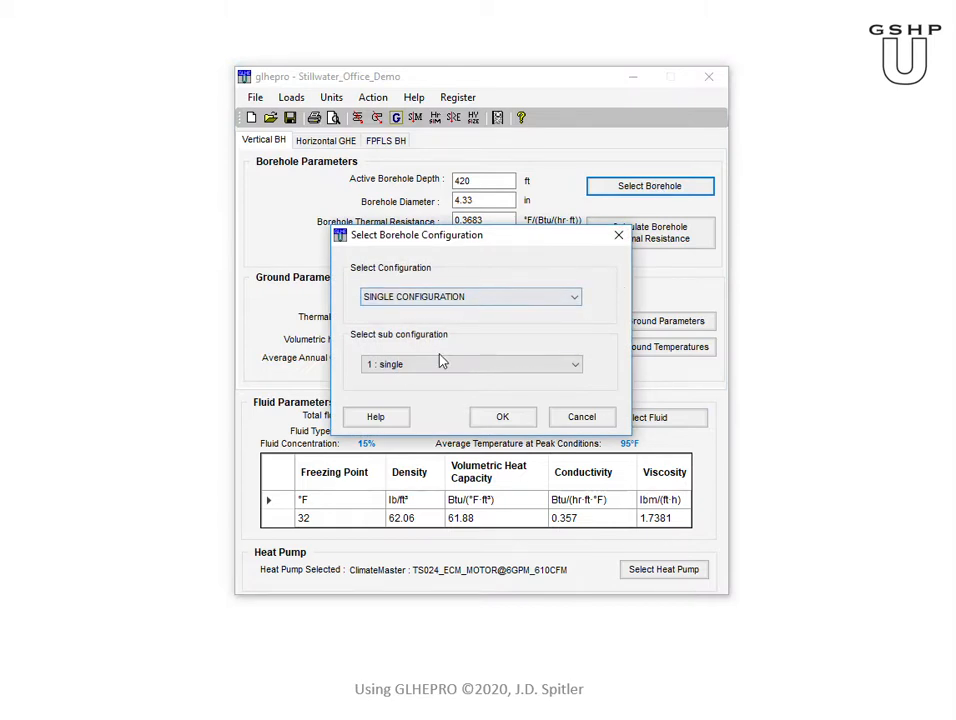
{"action": "left_click", "coordinate": [576, 300]}
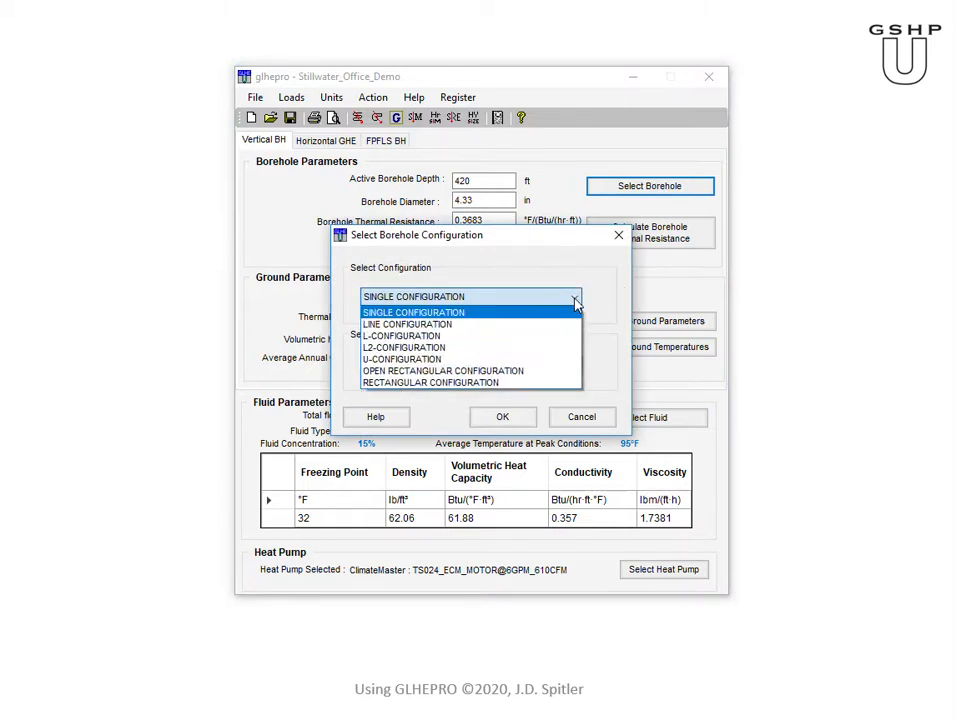
{"action": "left_click", "coordinate": [533, 383]}
{"action": "left_click", "coordinate": [572, 368]}
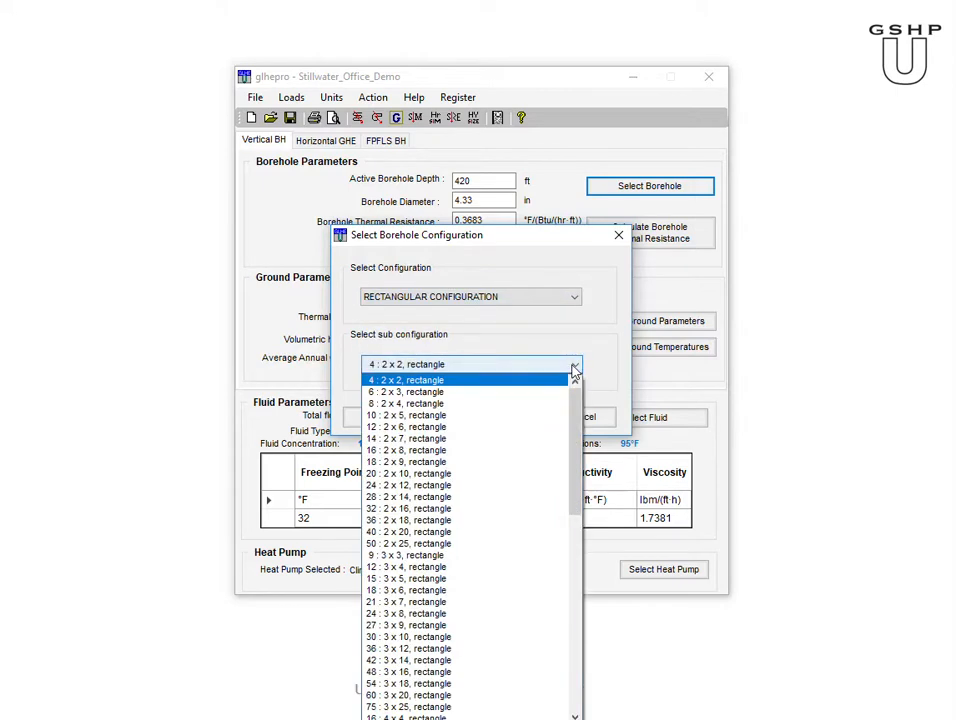
{"action": "left_click_drag", "start_coordinate": [577, 418], "coordinate": [589, 594]}
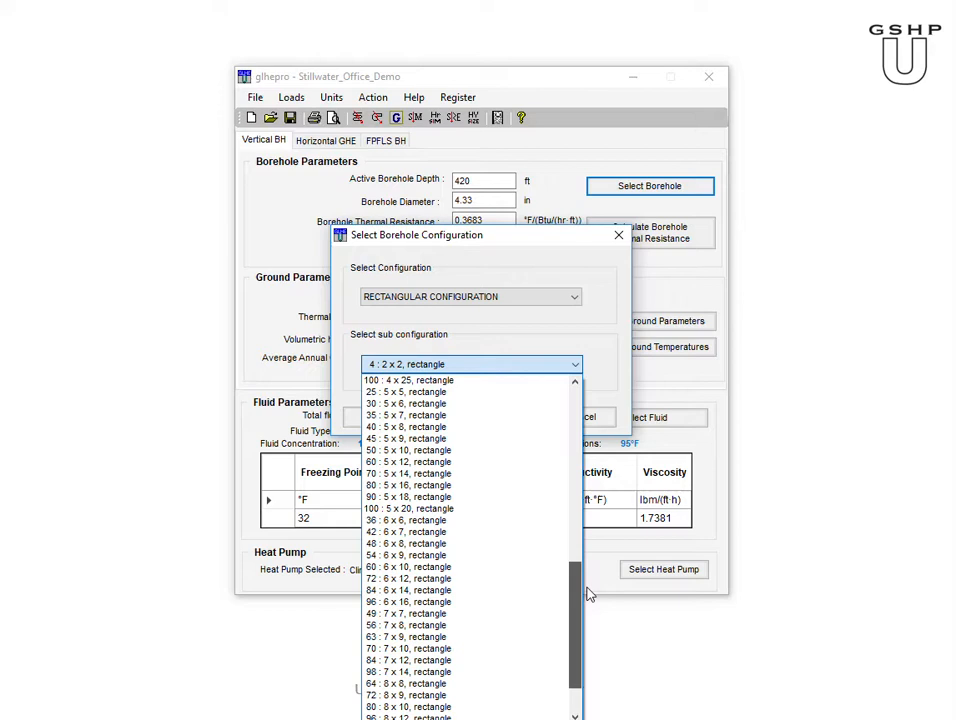
{"action": "left_click_drag", "start_coordinate": [589, 594], "coordinate": [593, 625]}
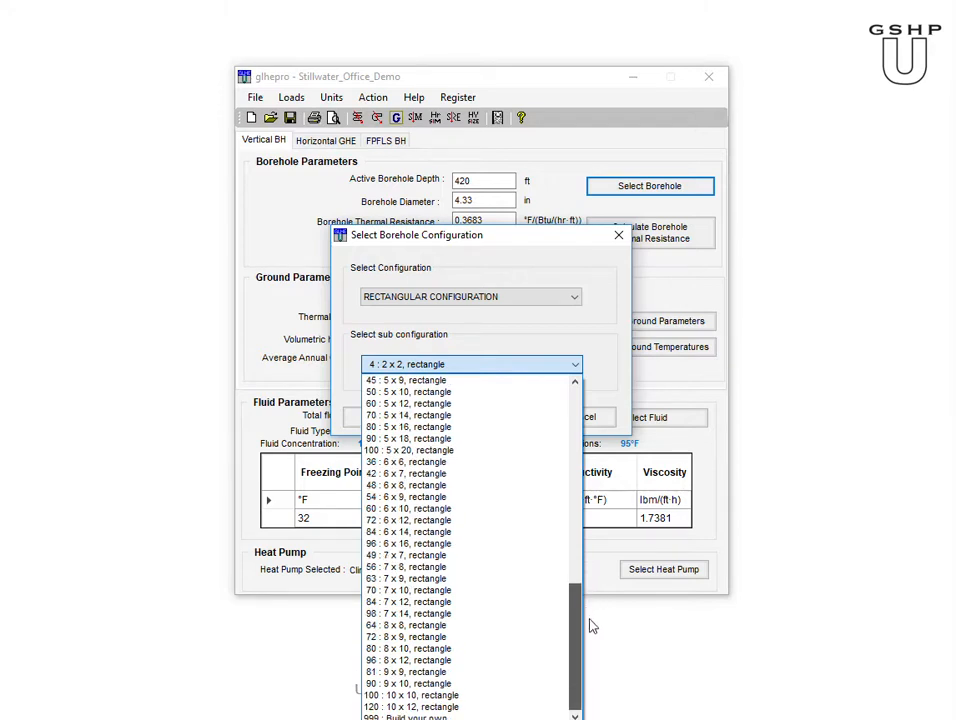
{"action": "left_click", "coordinate": [482, 695]}
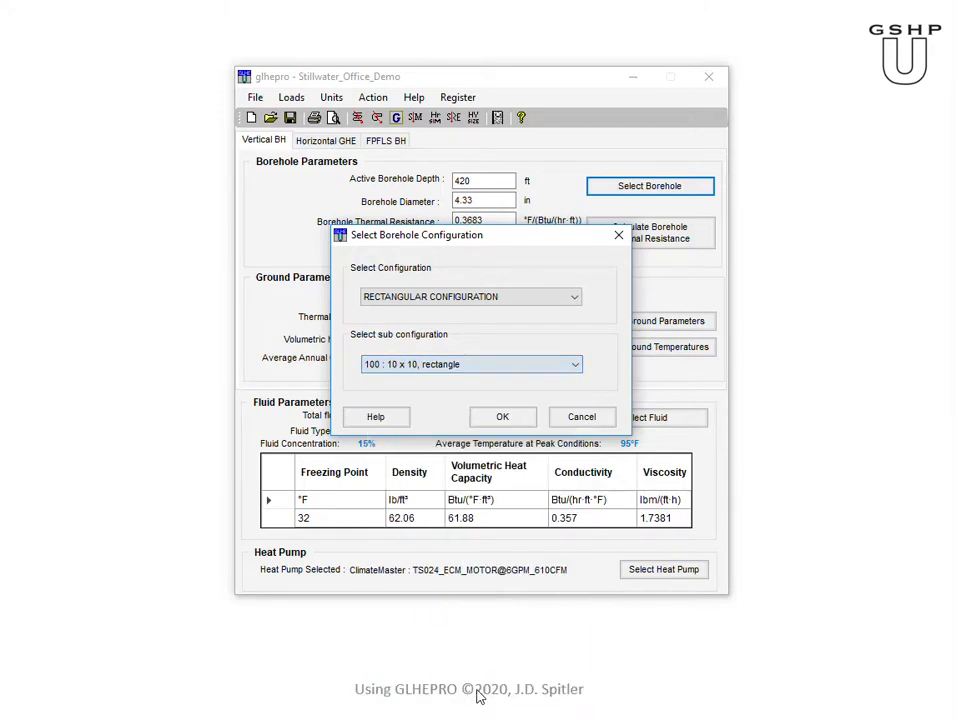
{"action": "left_click", "coordinate": [508, 417]}
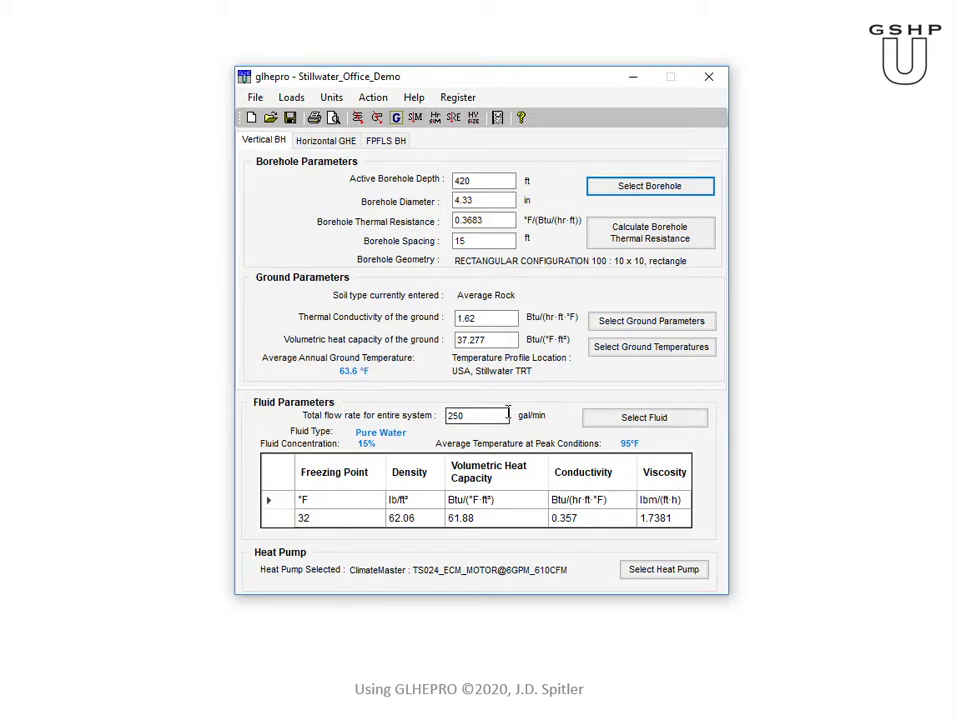
- Set the borehole spacing to 20 ft, the borehole diameter to 5.5 in and the active borehole depth to 250 ft
{"action": "left_click", "coordinate": [495, 237]}
{"action": "double_click", "coordinate": [495, 237]}
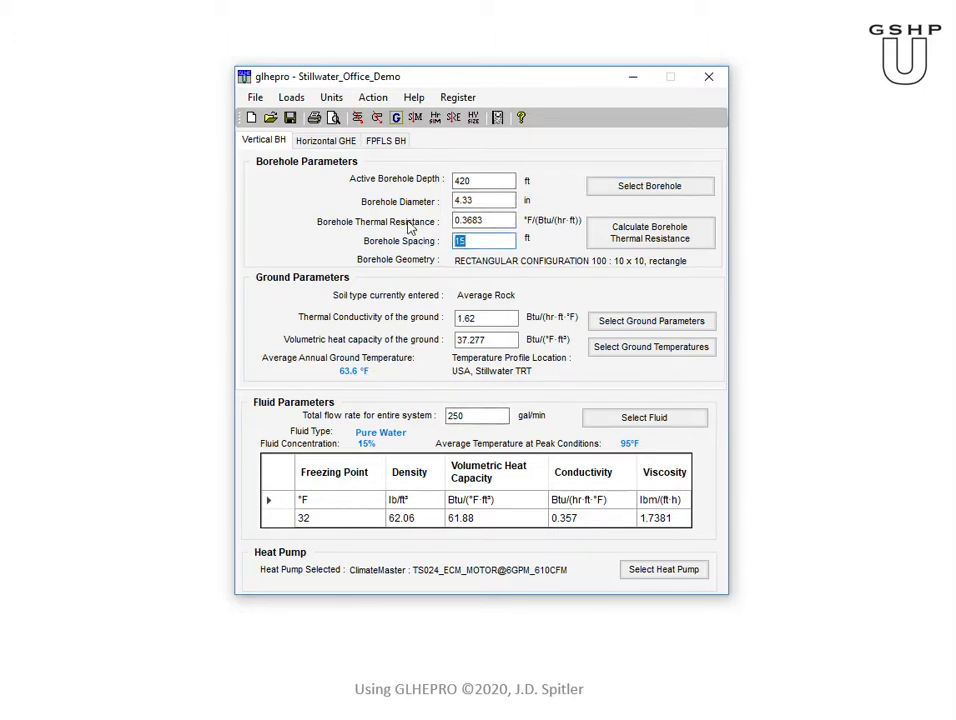
{"action": "type", "text": "20"}
{"action": "left_click_drag", "start_coordinate": [500, 200], "coordinate": [369, 184]}
{"action": "type", "text": "5.5"}
{"action": "left_click_drag", "start_coordinate": [489, 180], "coordinate": [386, 168]}
{"action": "type", "text": "250"}
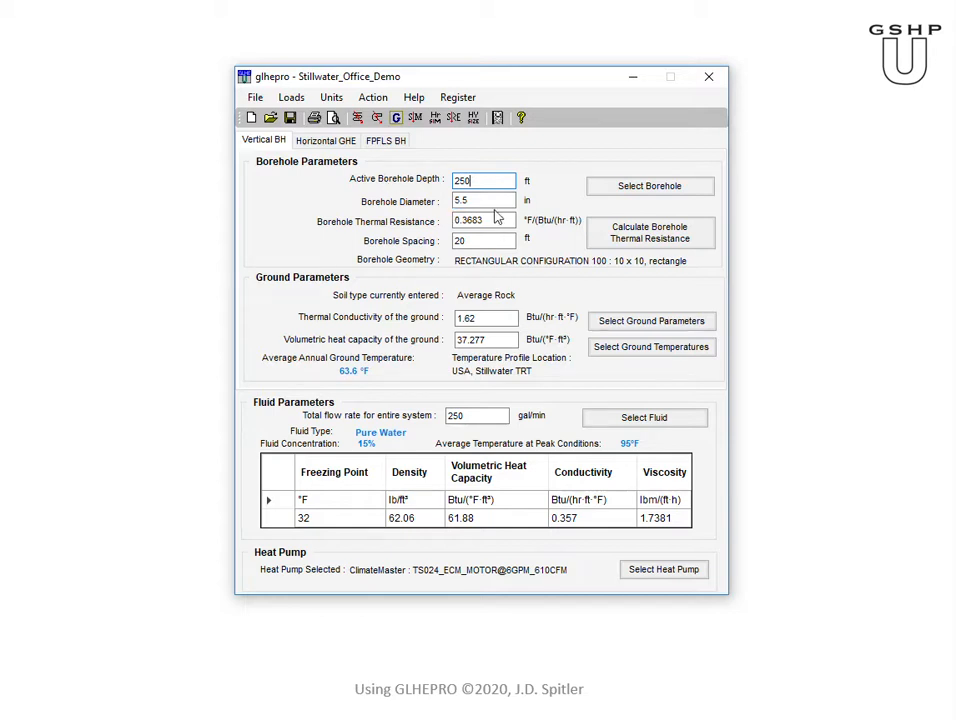
{"action": "left_click", "coordinate": [491, 199]}
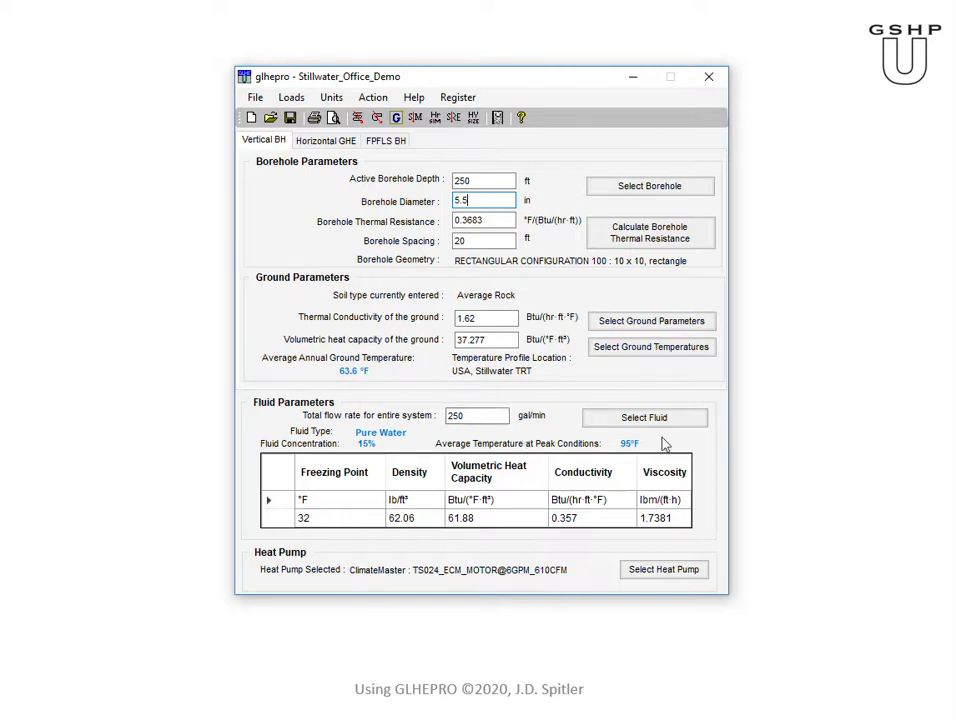
- Select the 3-ton corrected heat pump model from the JDS brand
{"action": "left_click", "coordinate": [661, 577]}
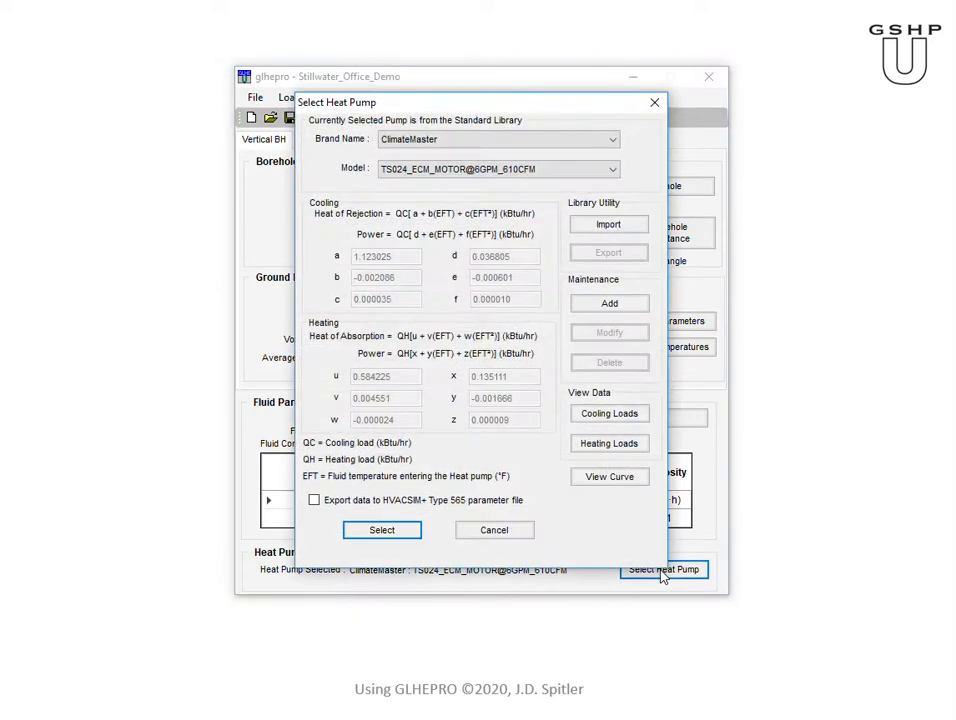
{"action": "left_click", "coordinate": [613, 142]}
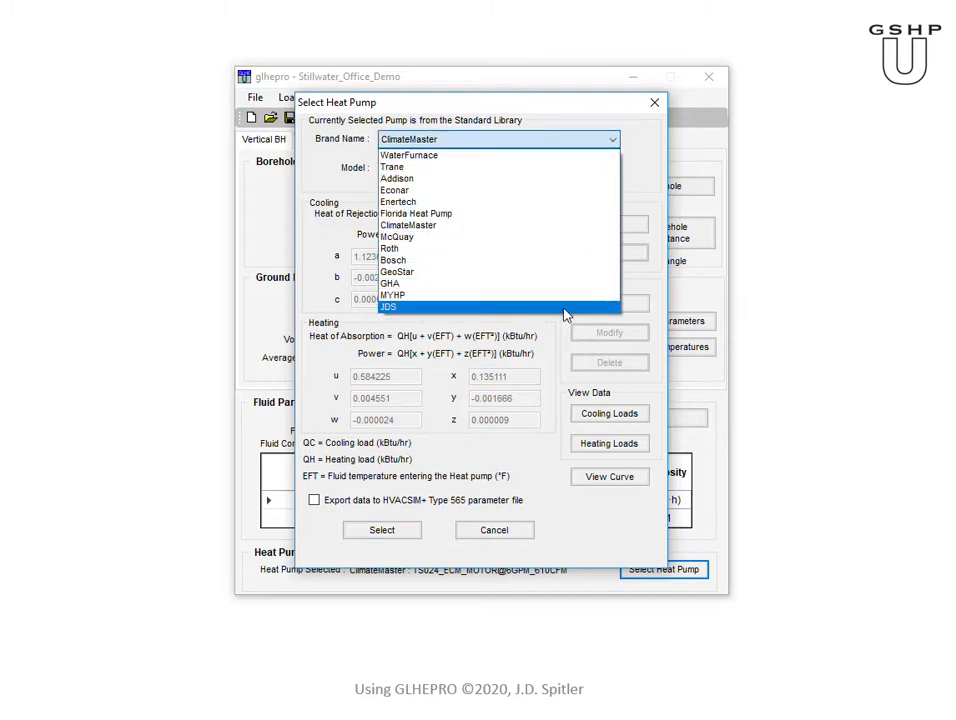
{"action": "left_click", "coordinate": [565, 313]}
{"action": "left_click", "coordinate": [613, 170]}
{"action": "left_click", "coordinate": [579, 197]}
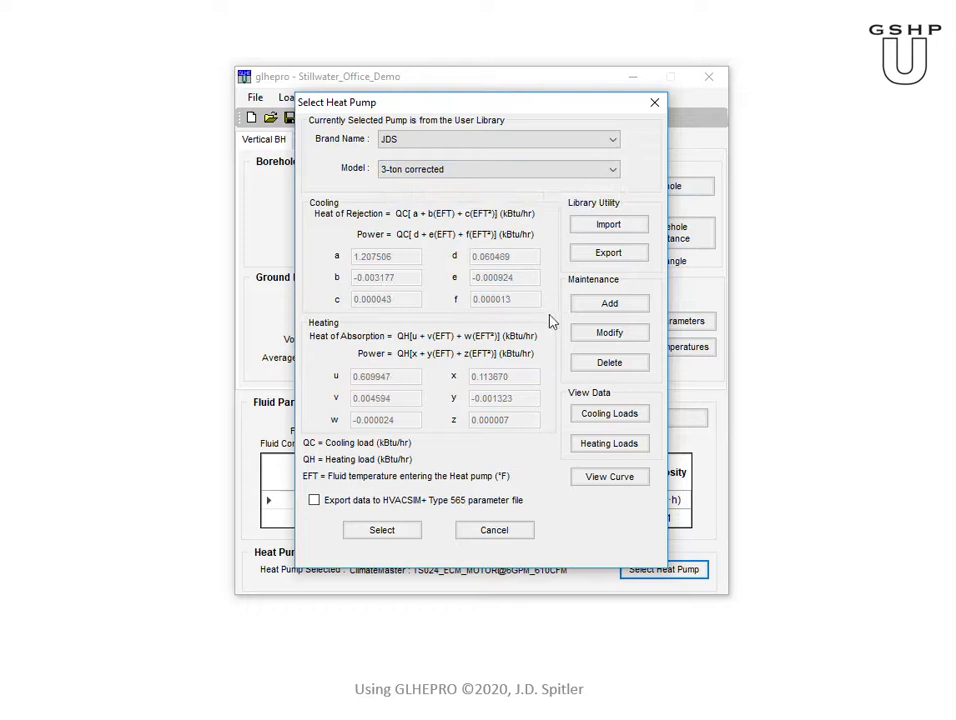
{"action": "left_click", "coordinate": [382, 531]}
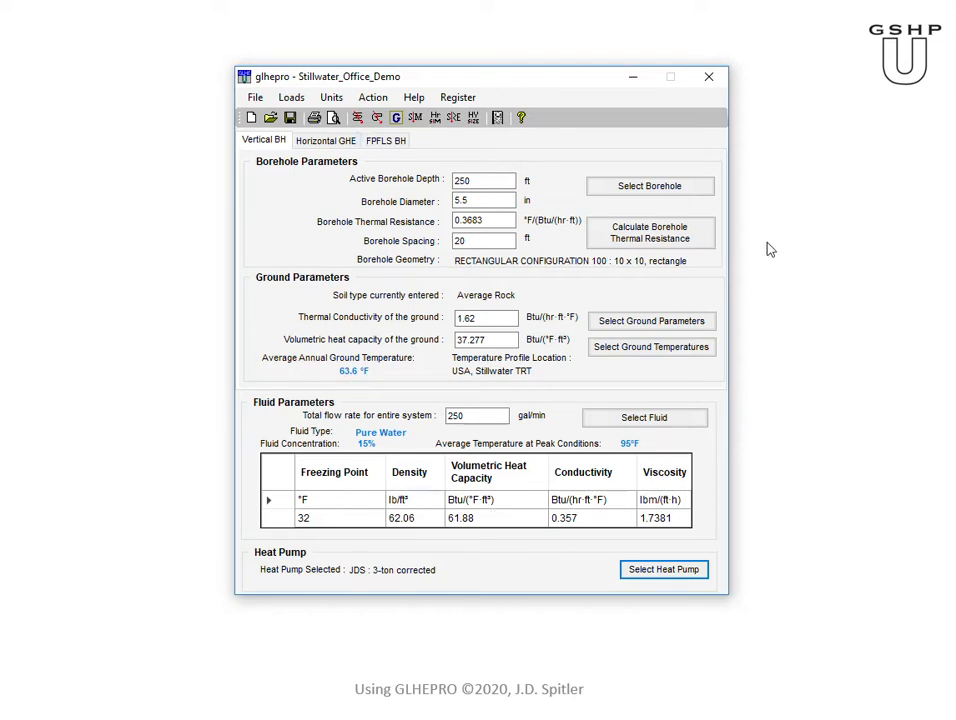
- In the borehole resistance calculator, set the U-tube diameters to SDR-11 pipe with a 3/4" nominal size
{"action": "left_click", "coordinate": [655, 236]}
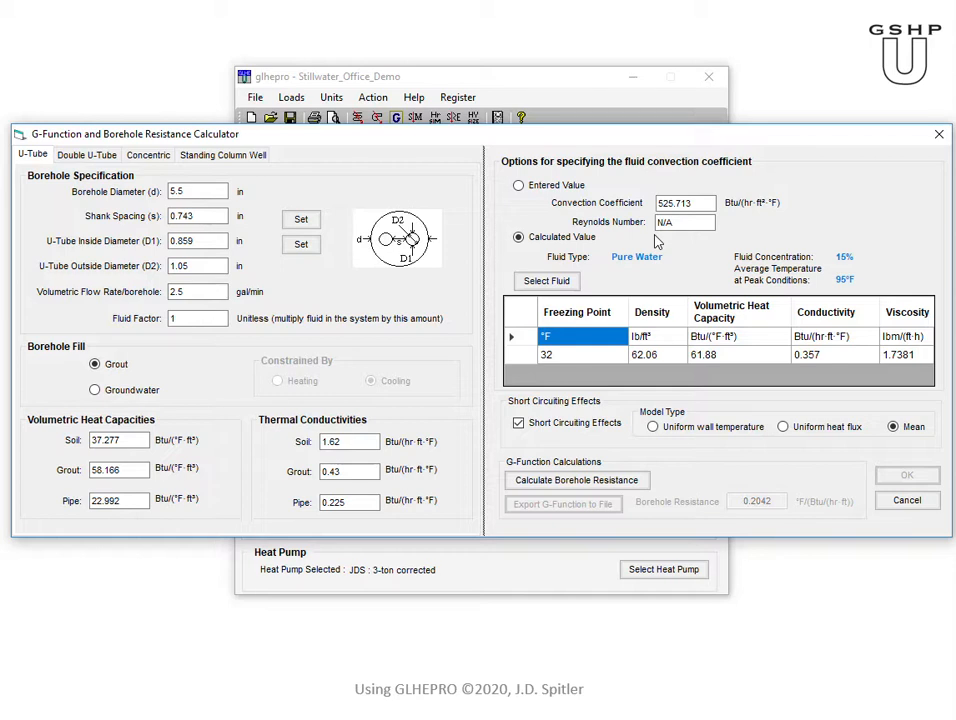
{"action": "left_click", "coordinate": [303, 246]}
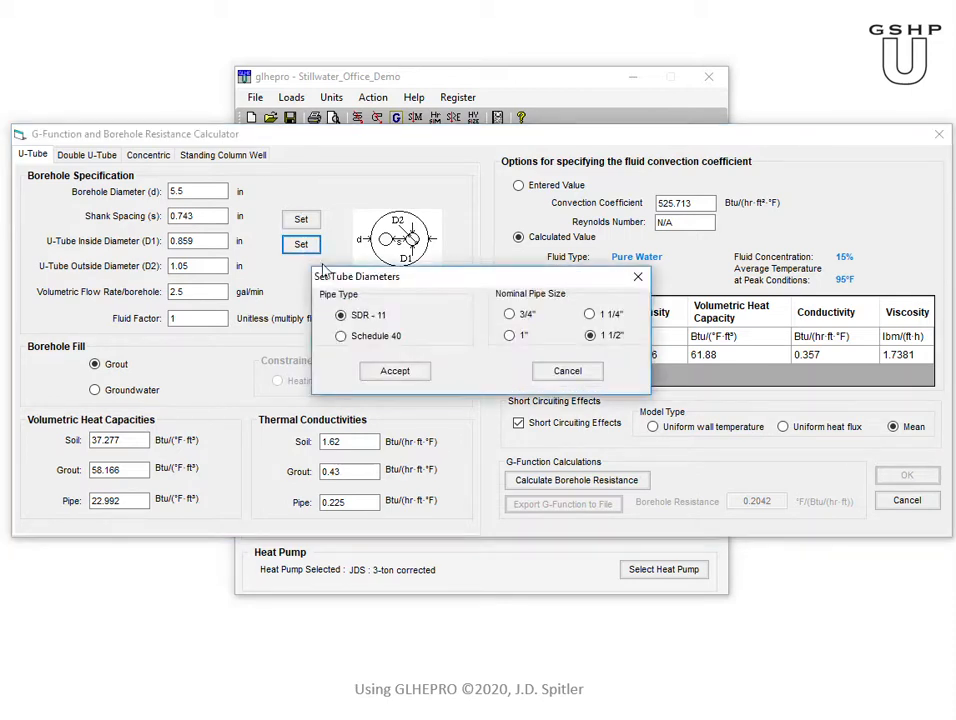
{"action": "left_click", "coordinate": [508, 315]}
{"action": "left_click", "coordinate": [400, 372]}
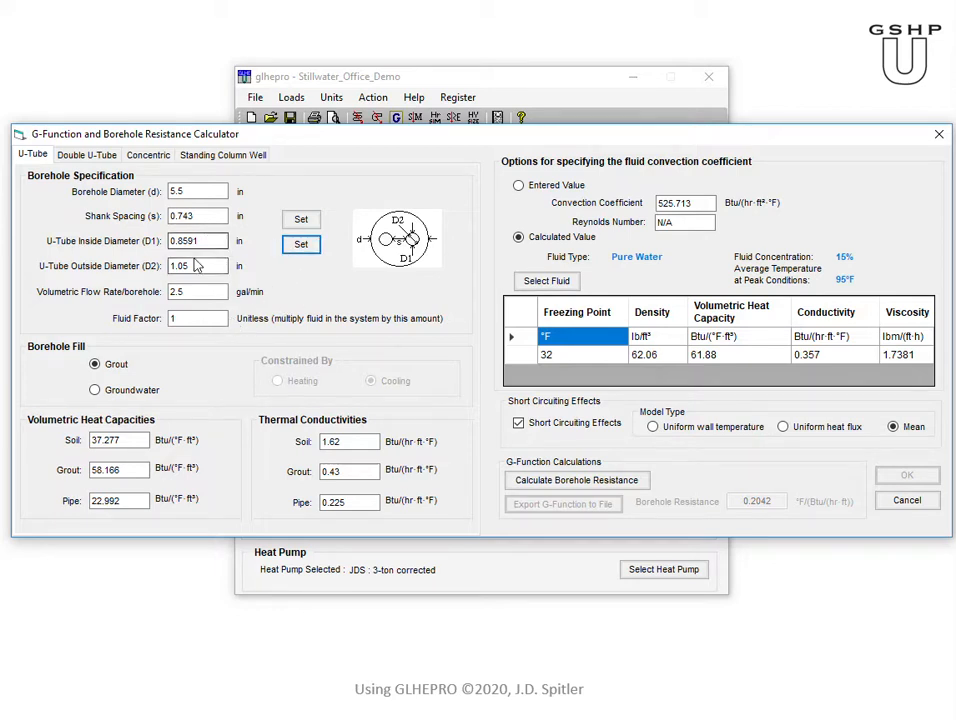
- Apply the B spacing configuration to the single U-tube and calculate the borehole resistance with a grout conductivity of 0.43 Btu/(hr·ft·°F)
{"action": "left_click", "coordinate": [300, 222]}
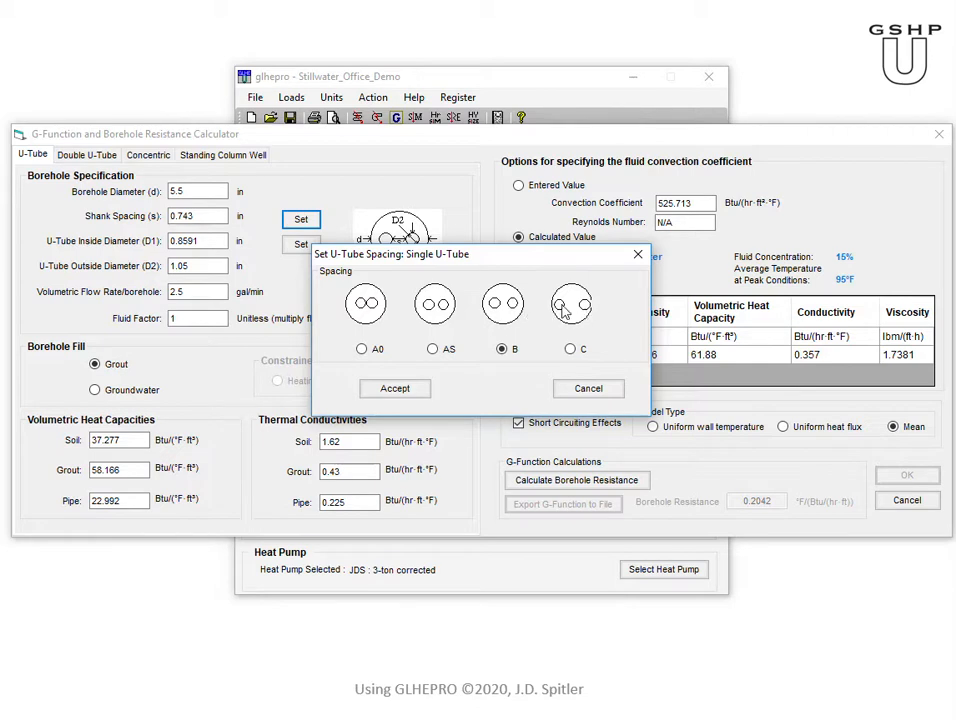
{"action": "left_click", "coordinate": [395, 390]}
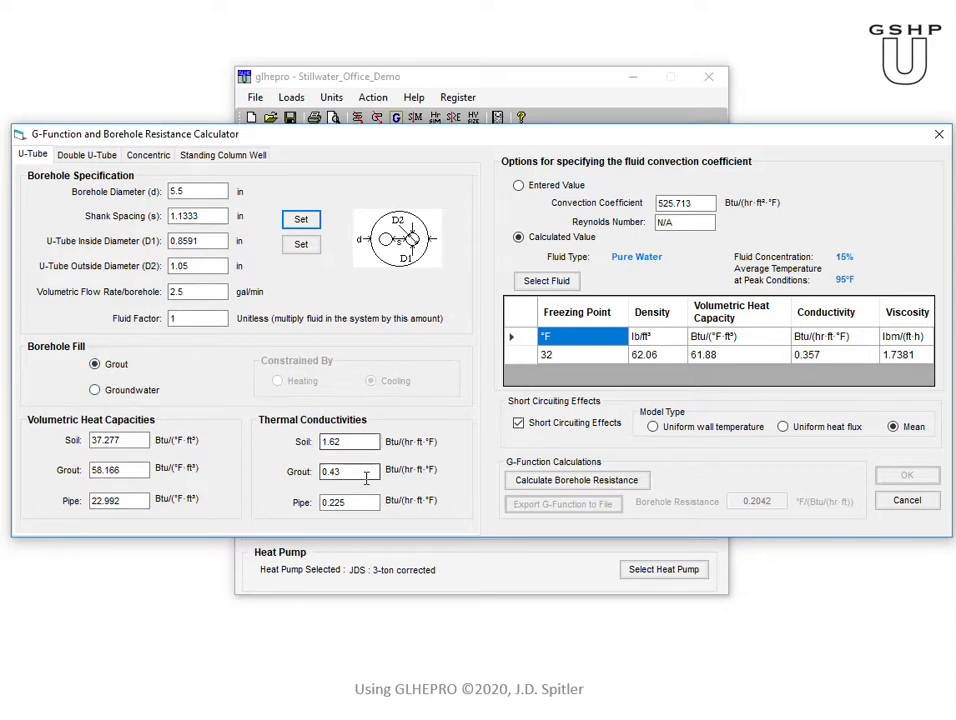
{"action": "left_click_drag", "start_coordinate": [366, 478], "coordinate": [322, 474]}
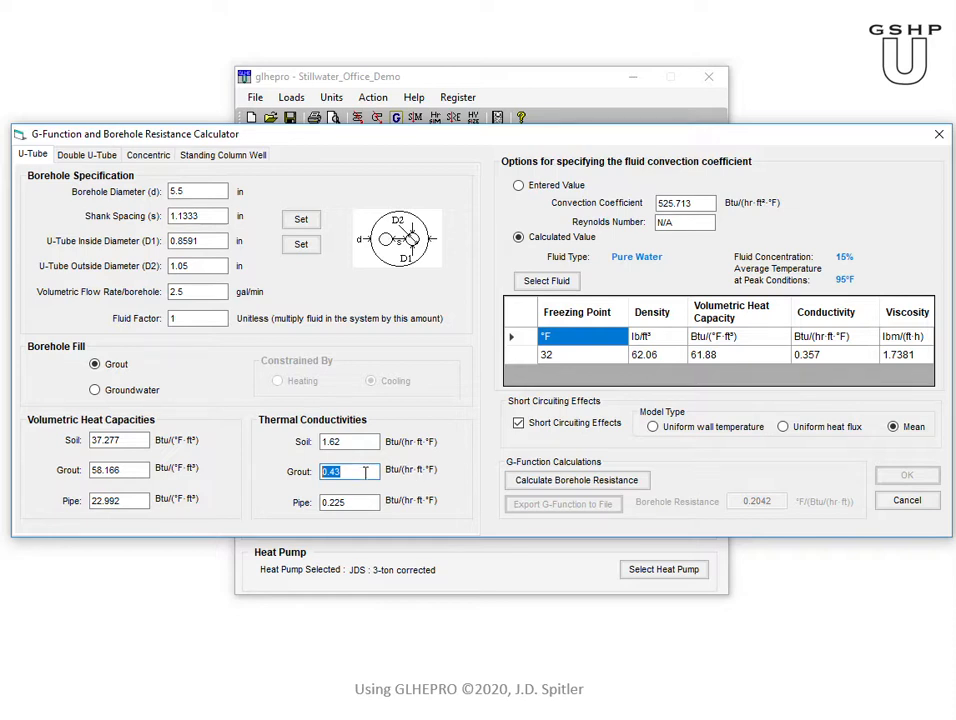
{"action": "left_click", "coordinate": [558, 482]}
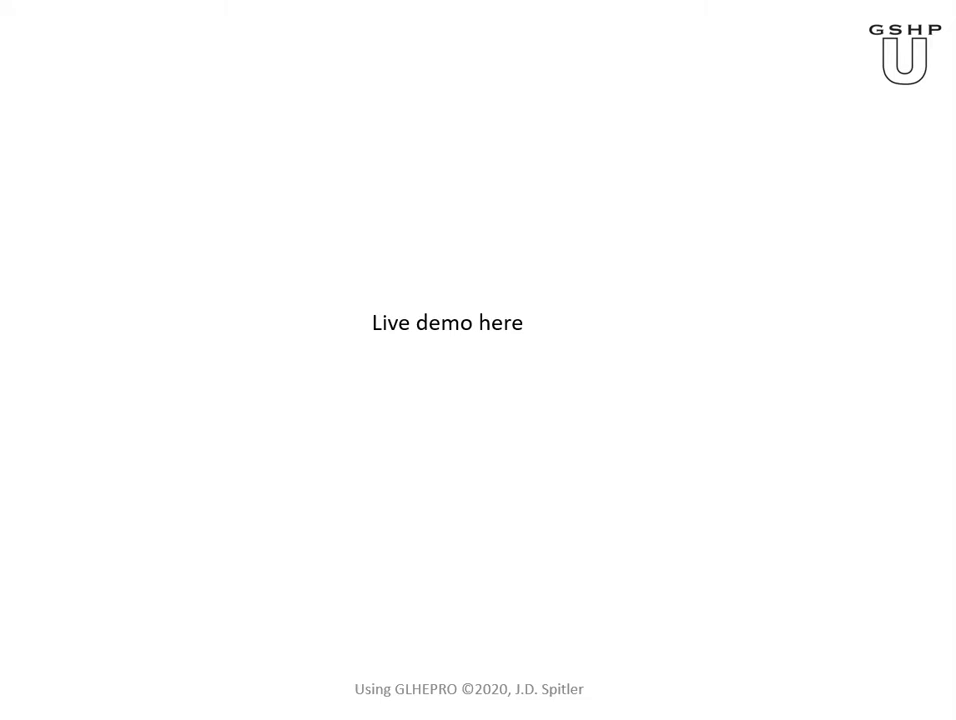
- Consult the presentation slide on ground thermal properties and borehole thermal resistance, and return to the GLHEPRO resistance calculator
{"action": "key", "text": "Right"}
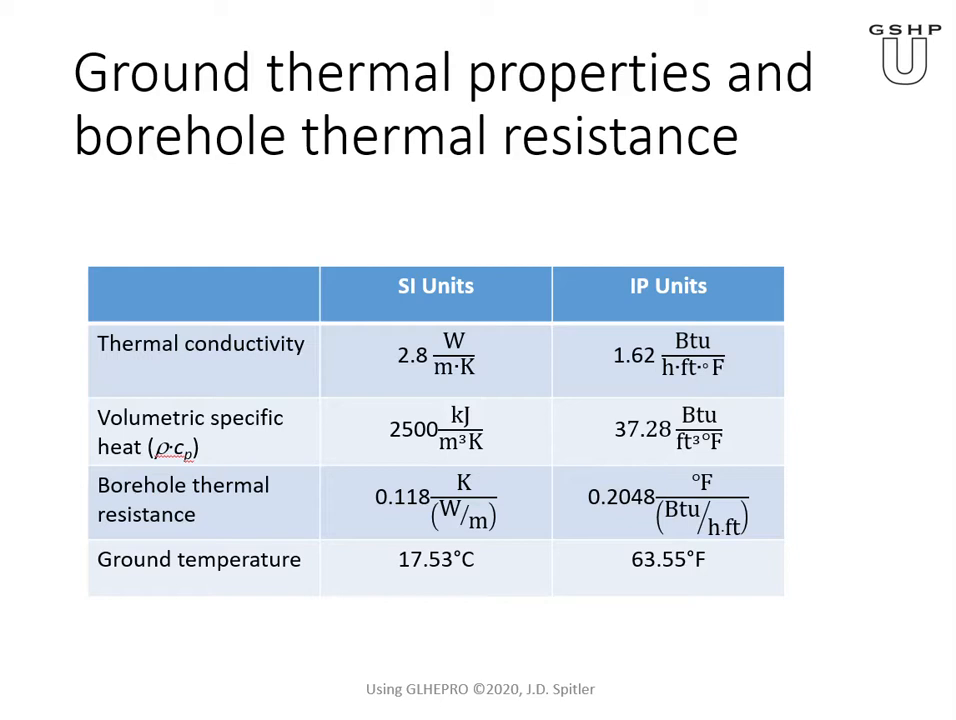
{"action": "key", "text": "alt+Tab"}
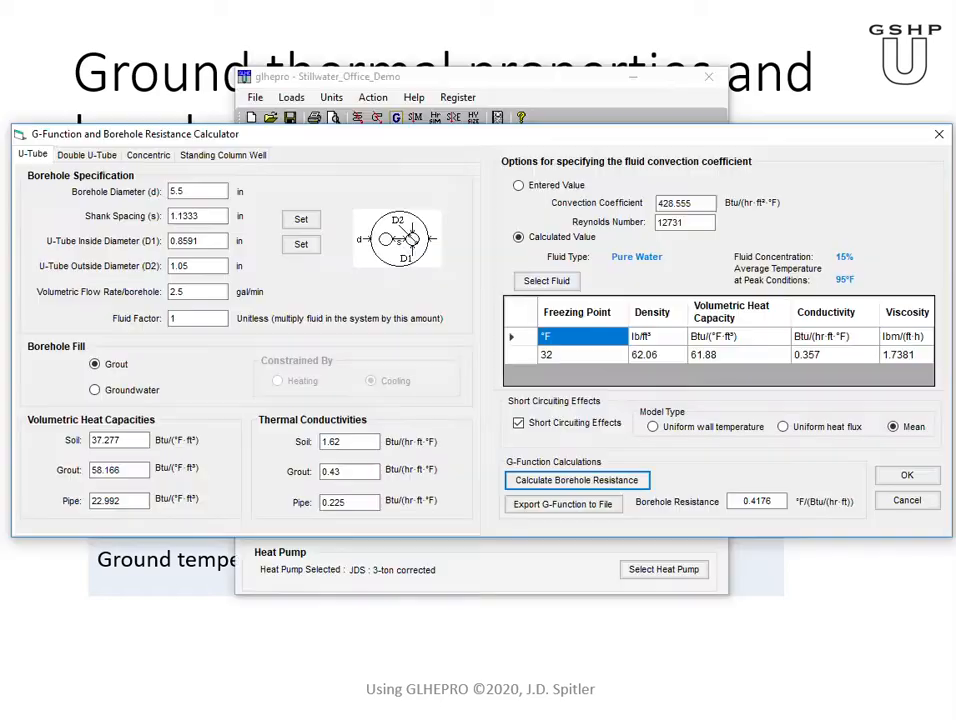